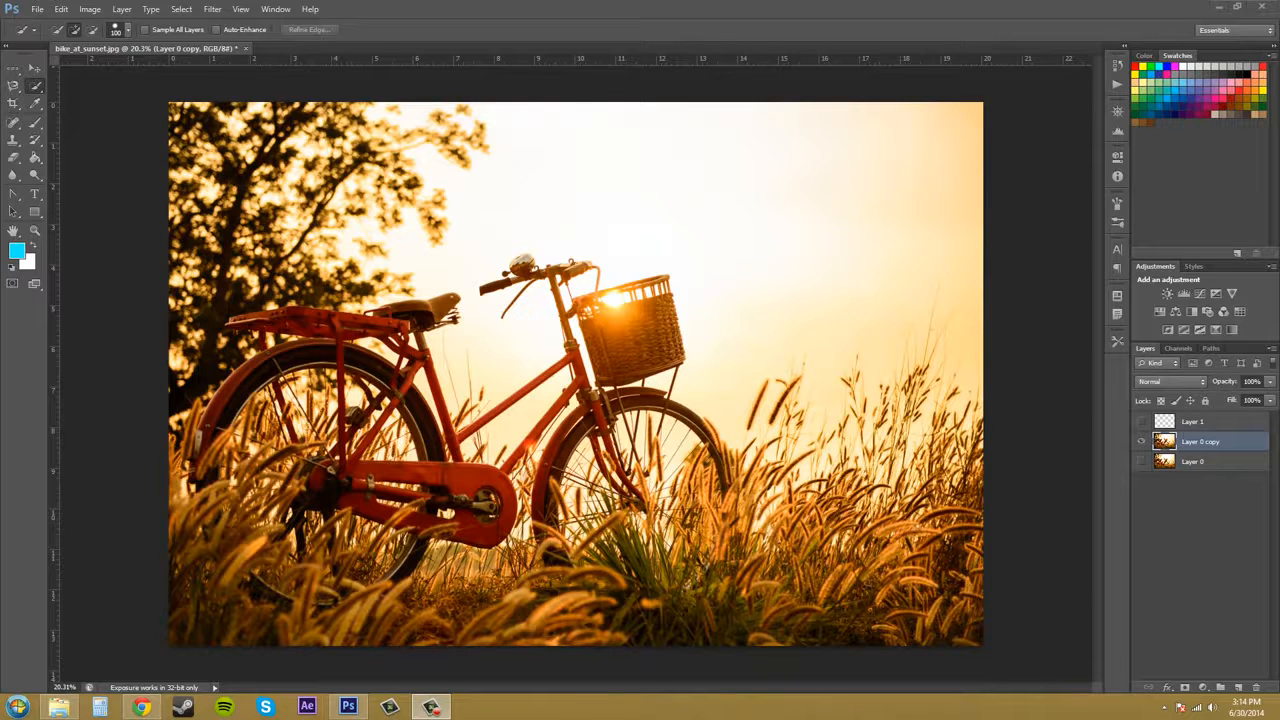
Select the wicker basket with the Quick Selection tool using a brush about 70 px wide.
click(39, 92)
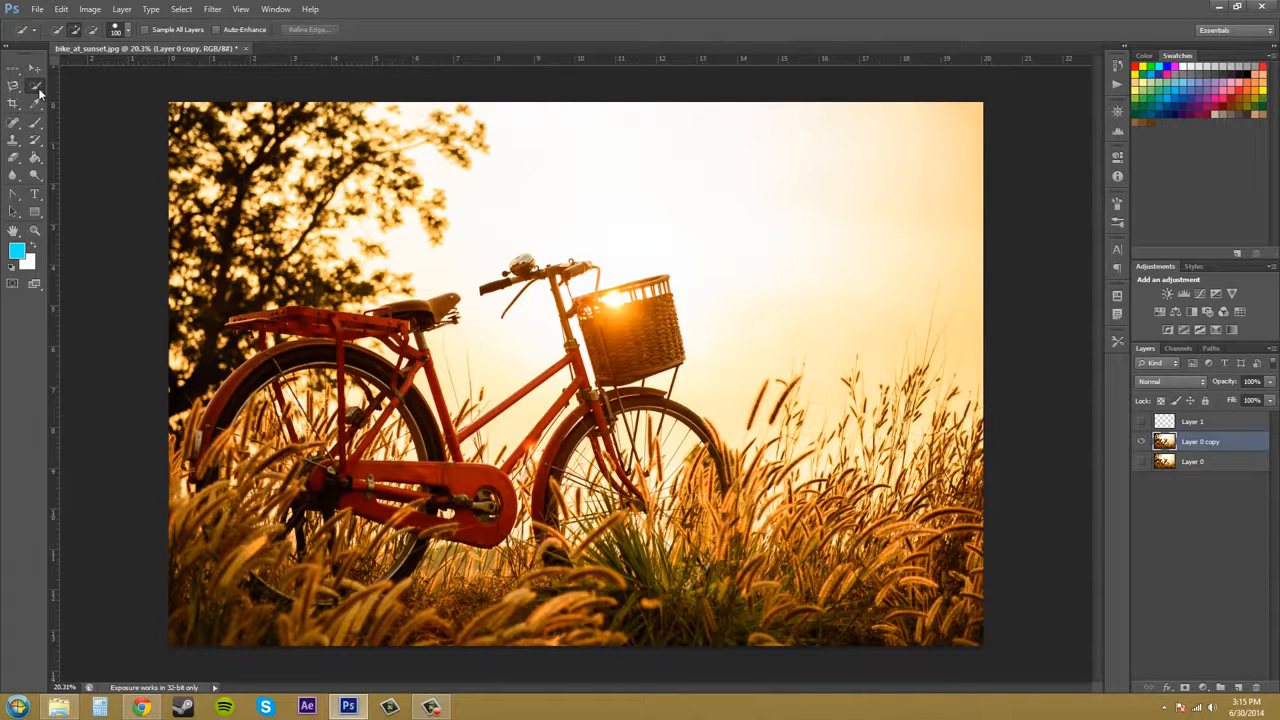
click(38, 91)
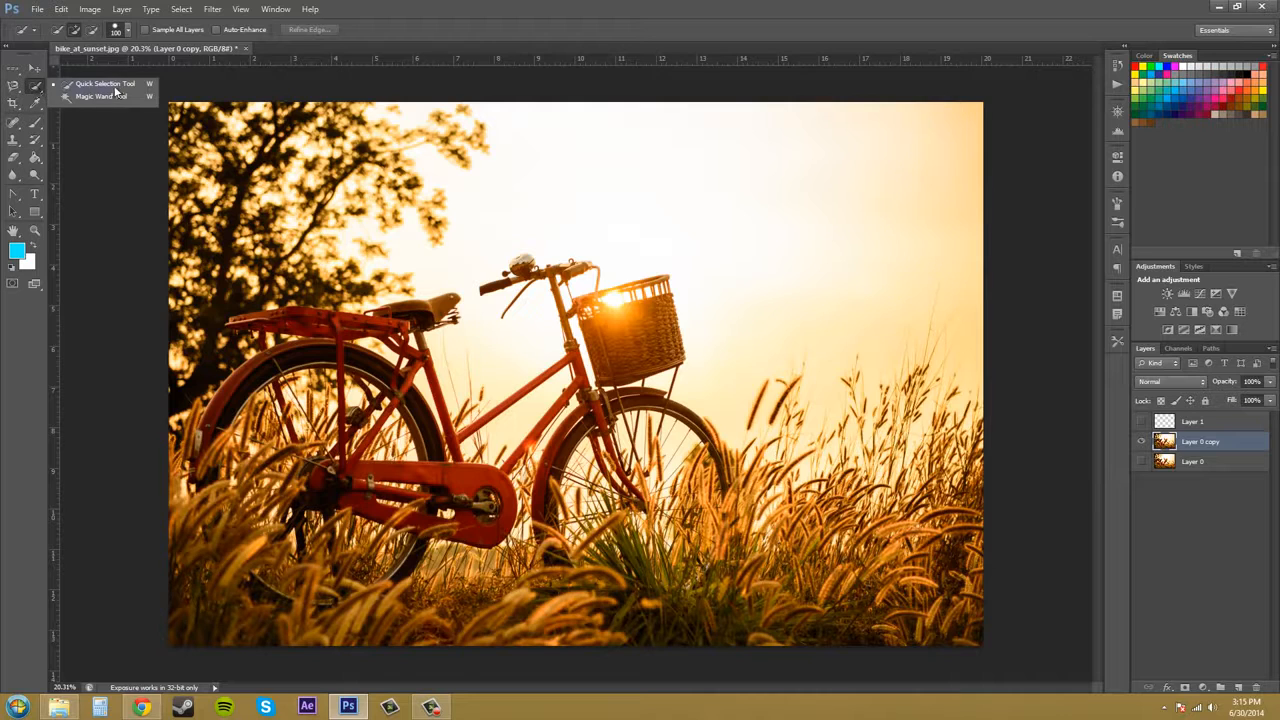
click(104, 84)
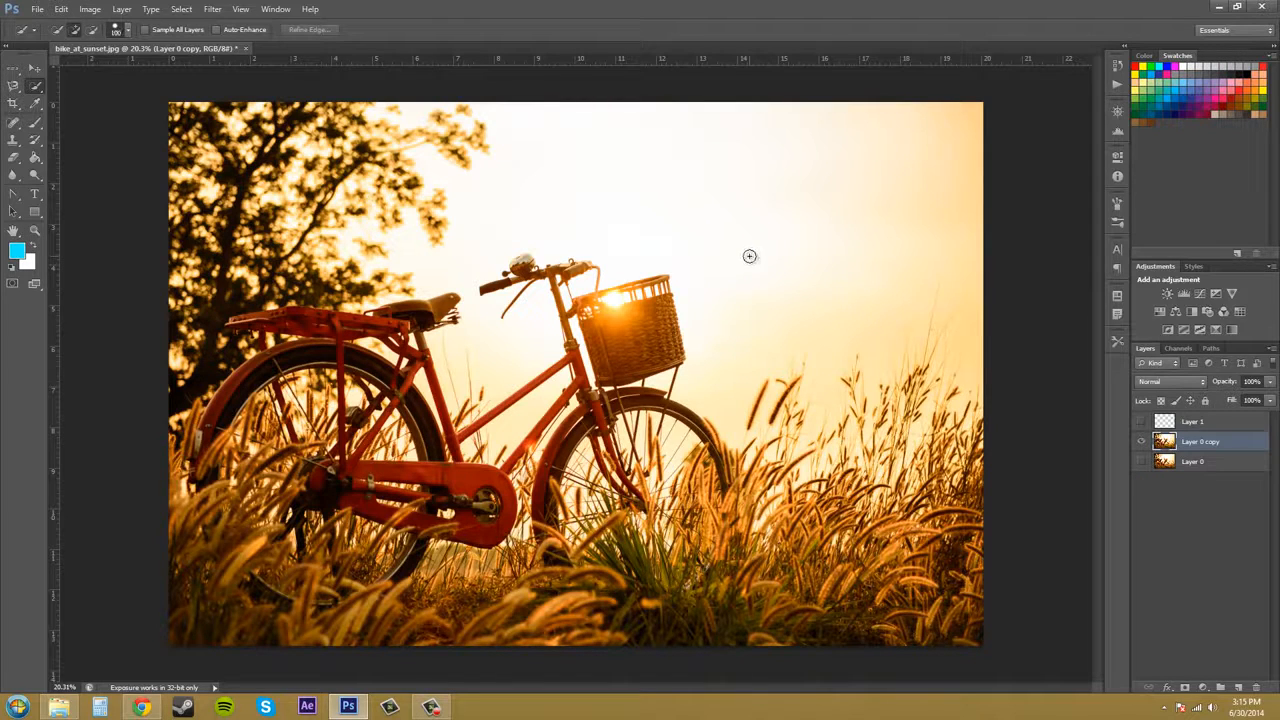
key(bracketright)
key(bracketright)
key(bracketright)
key(bracketright)
key(bracketright)
key(bracketright)
key(bracketright)
key(bracketright)
key(bracketright)
key(bracketright)
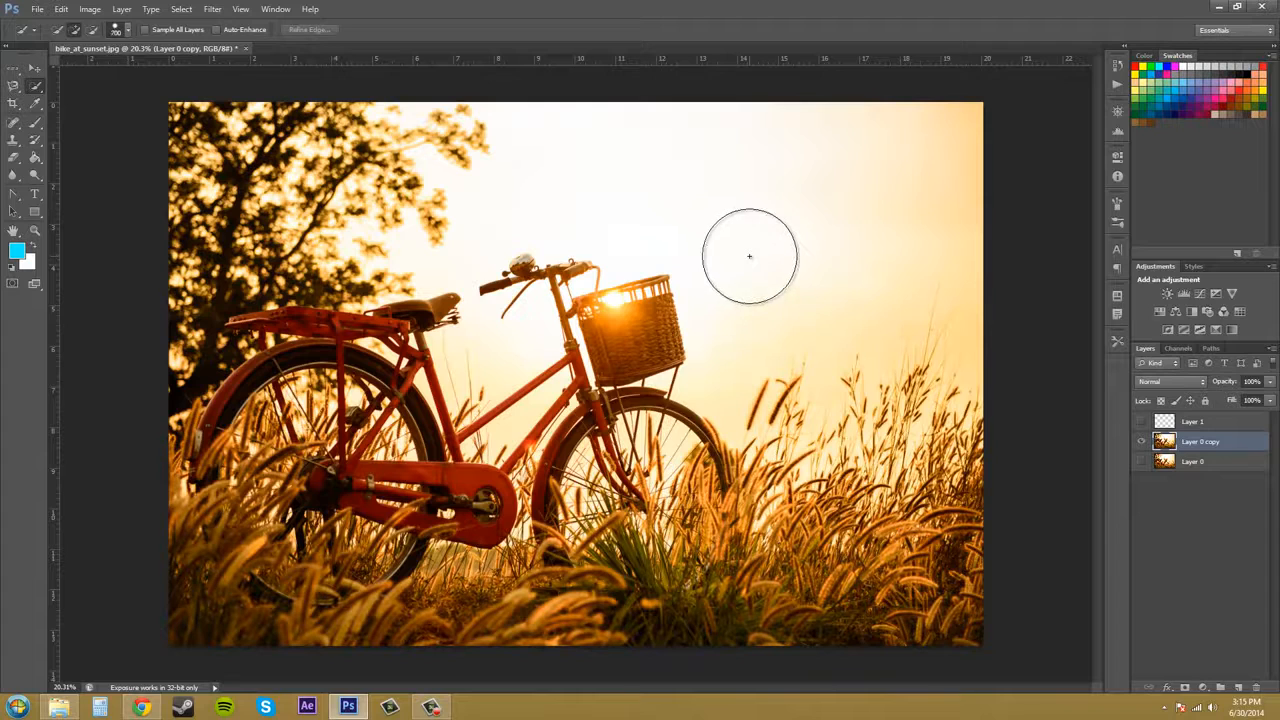
key(bracketleft)
key(bracketleft)
key(bracketleft)
key(bracketleft)
key(bracketleft)
key(bracketleft)
key(bracketleft)
key(bracketleft)
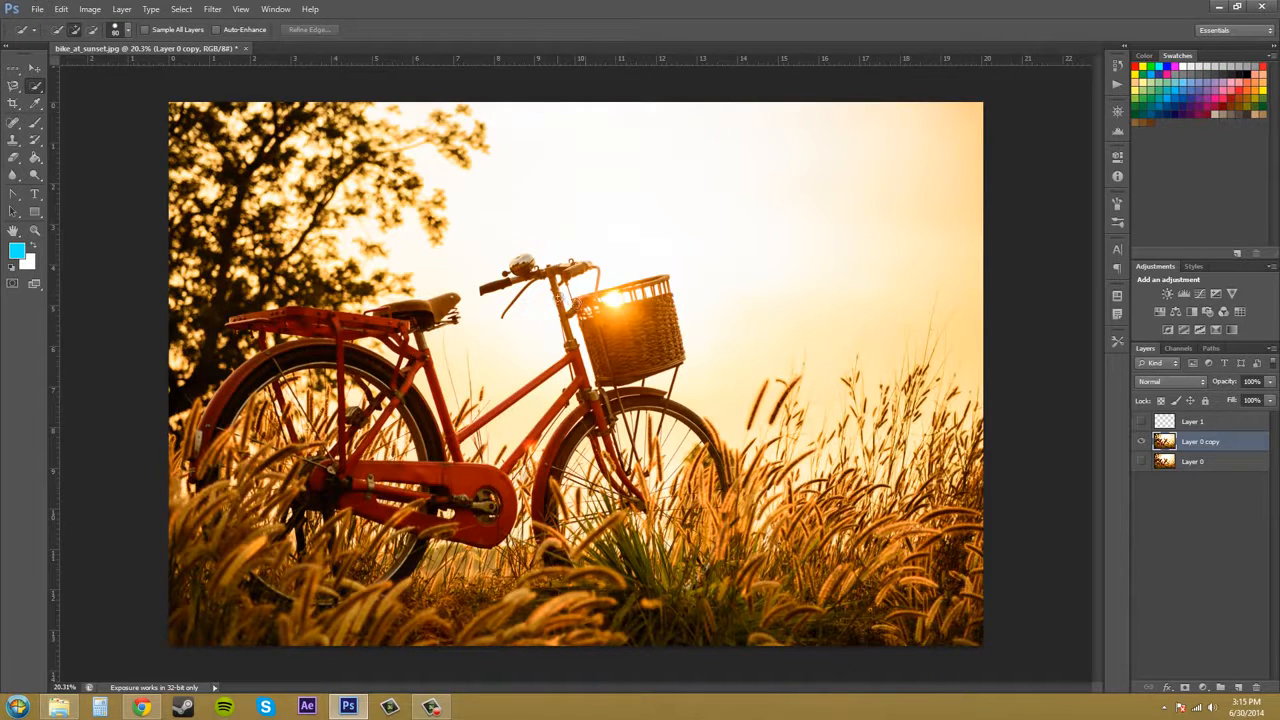
key(bracketleft)
click(578, 300)
mouse_move(603, 297)
mouse_down()
mouse_move(658, 286)
mouse_move(668, 300)
mouse_up()
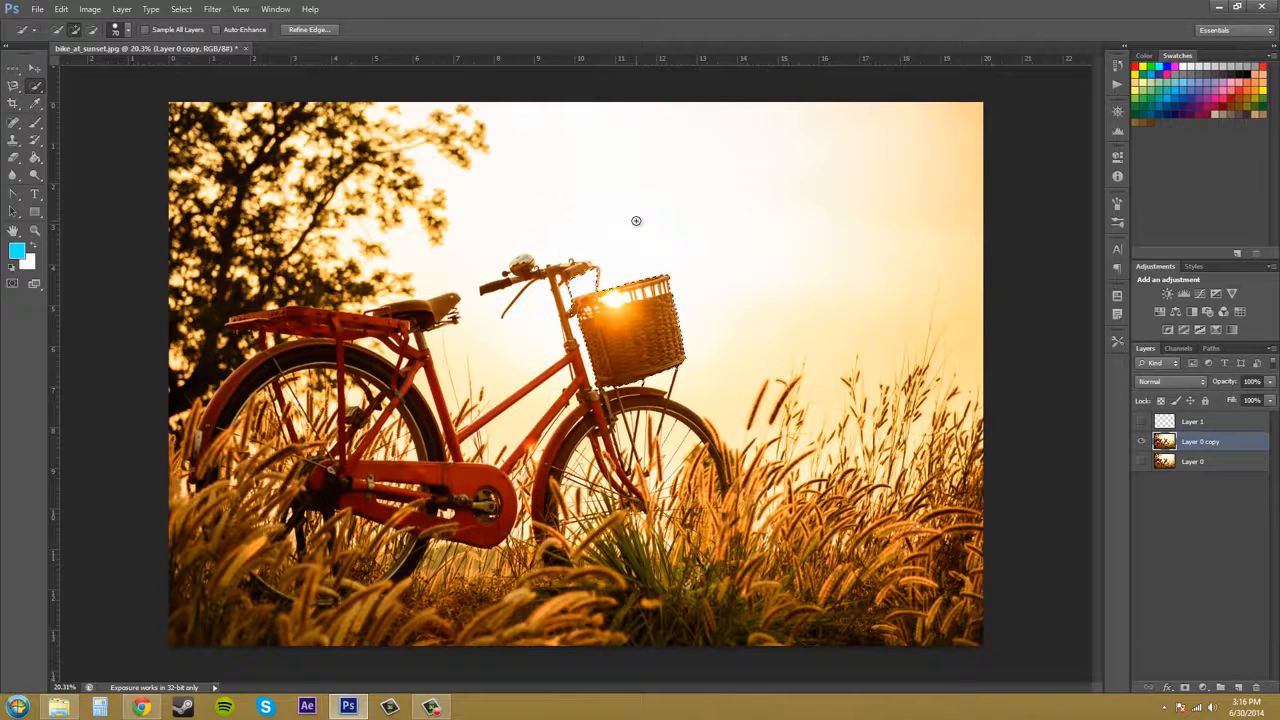
Zoom in on the basket and add its upper left edge to the selection.
key(alt)
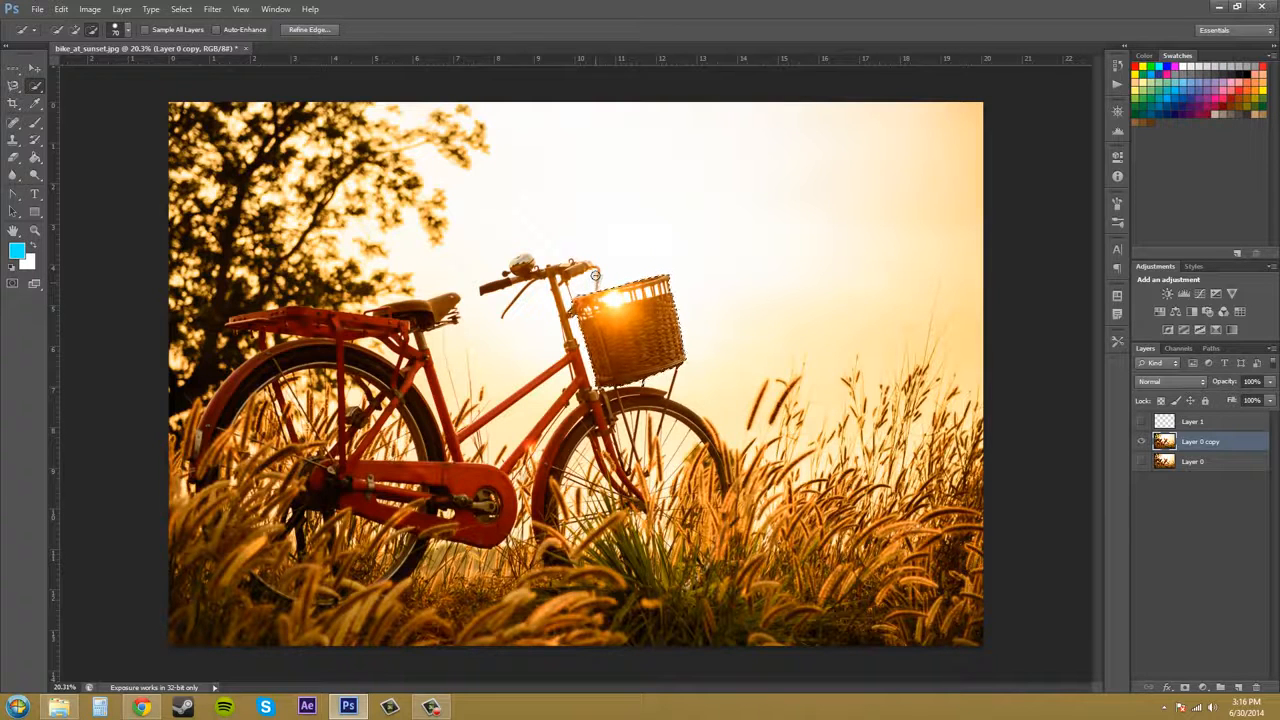
key(z)
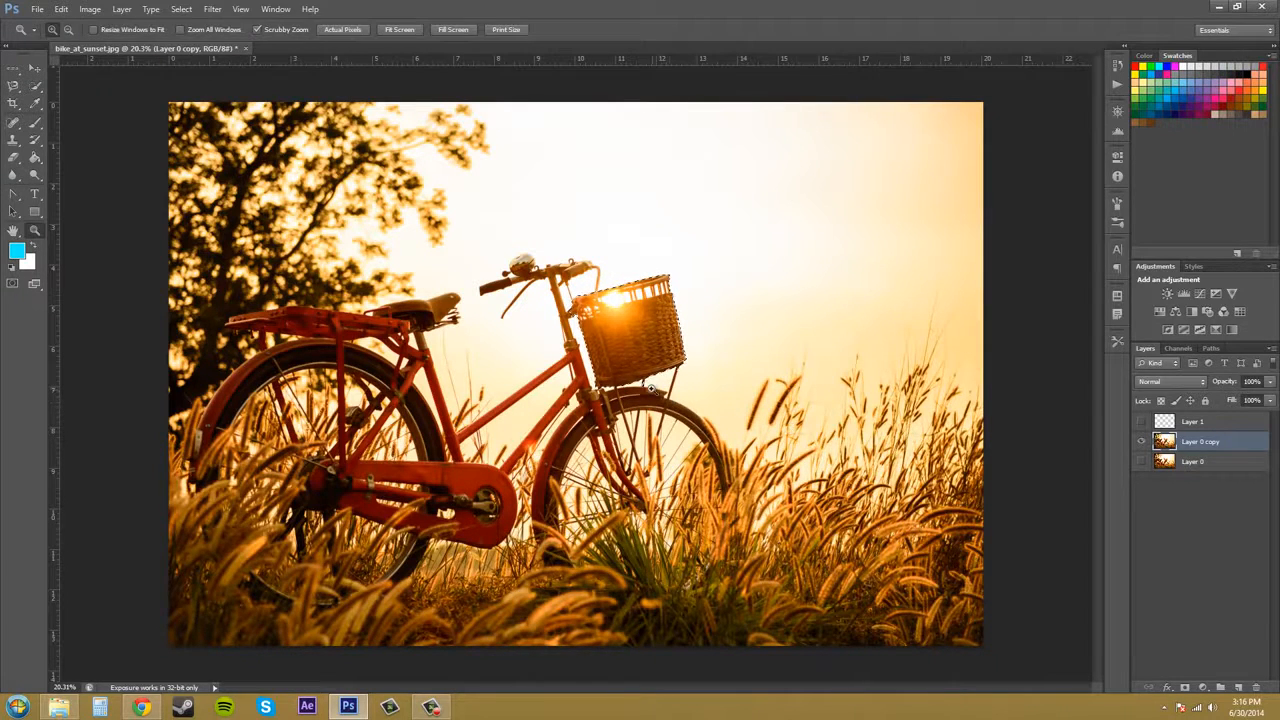
drag(646, 382, 637, 362)
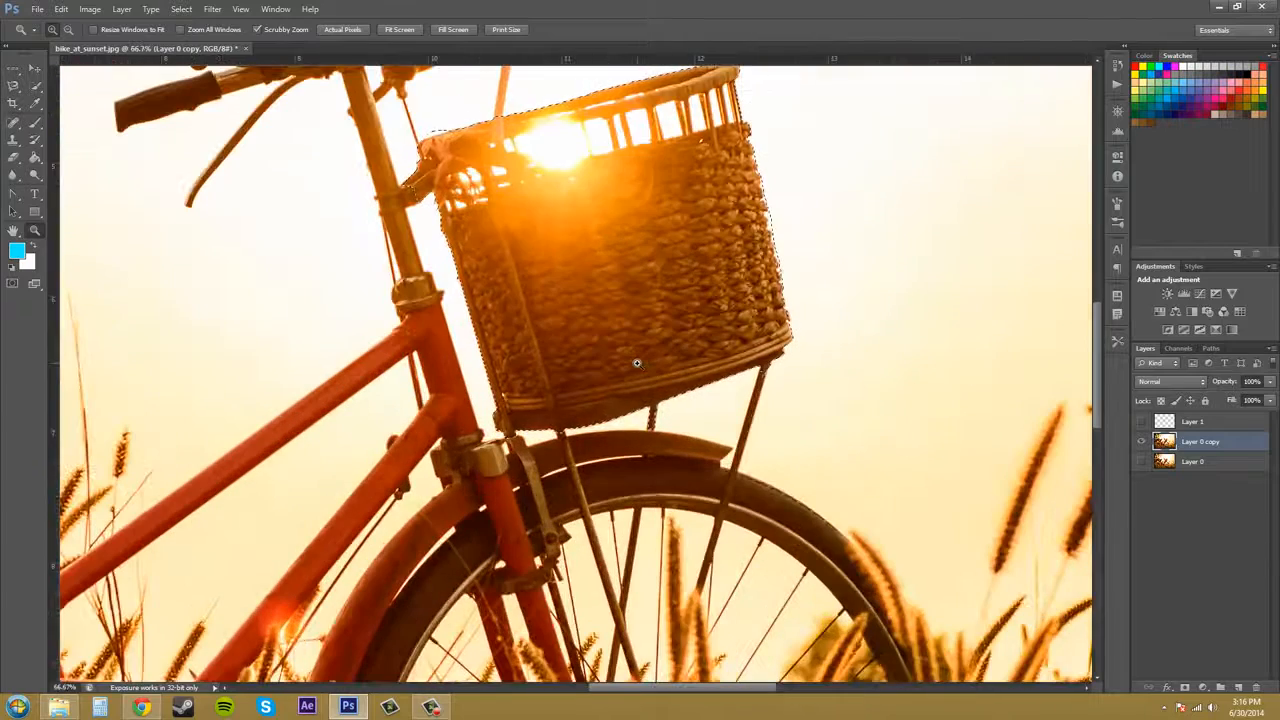
key(w)
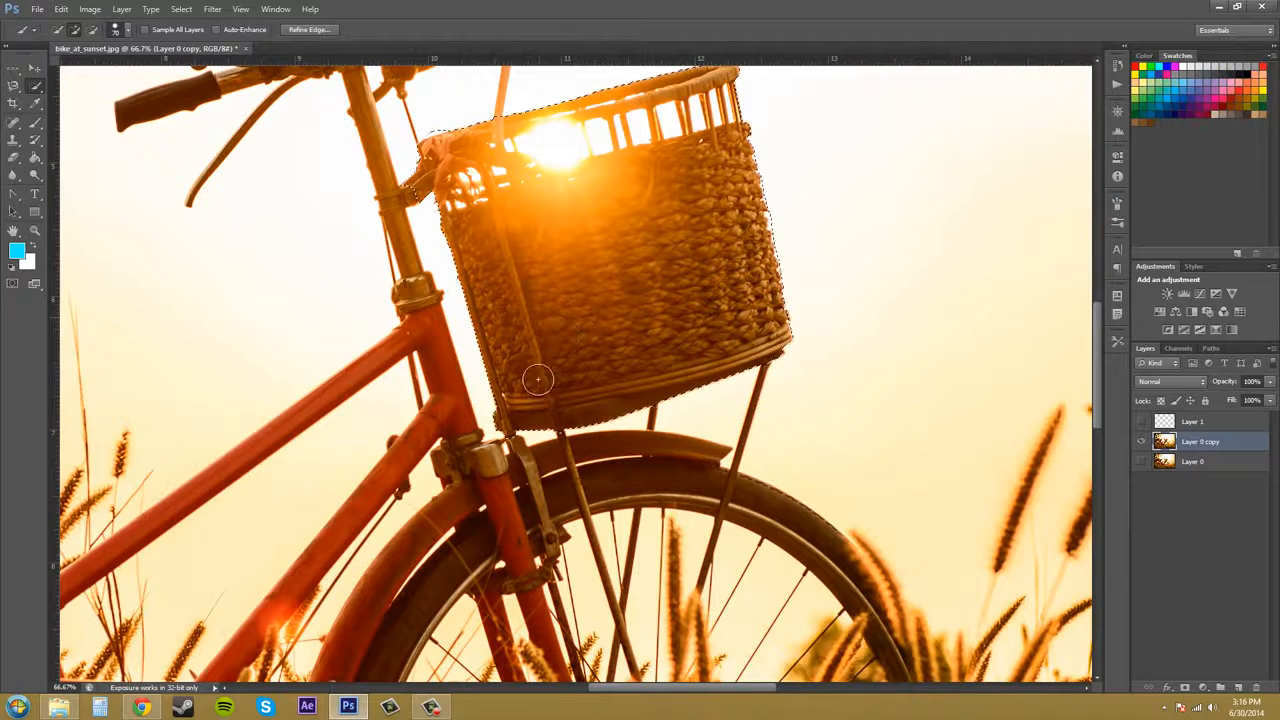
alt+click(408, 183)
key(alt)
key(alt)
key(alt)
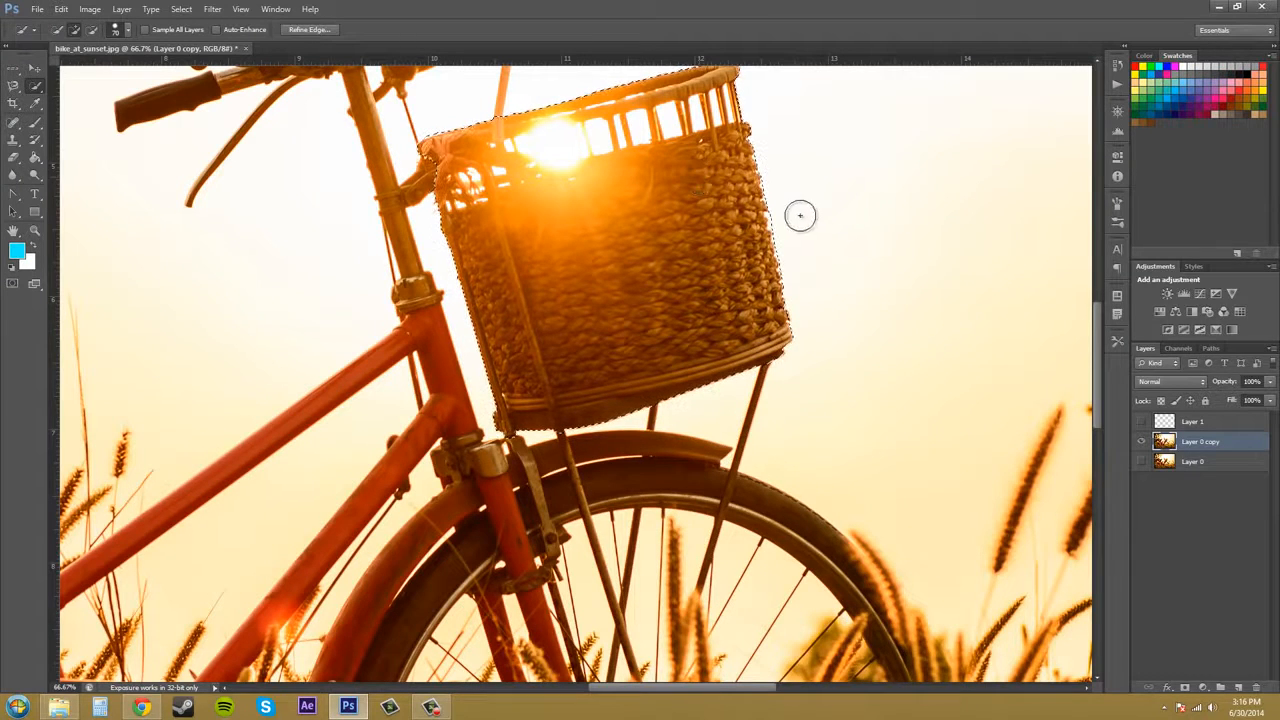
Extend the selection along the front fender below the basket.
scroll(800, 214, up, 3)
scroll(800, 260, down, 6)
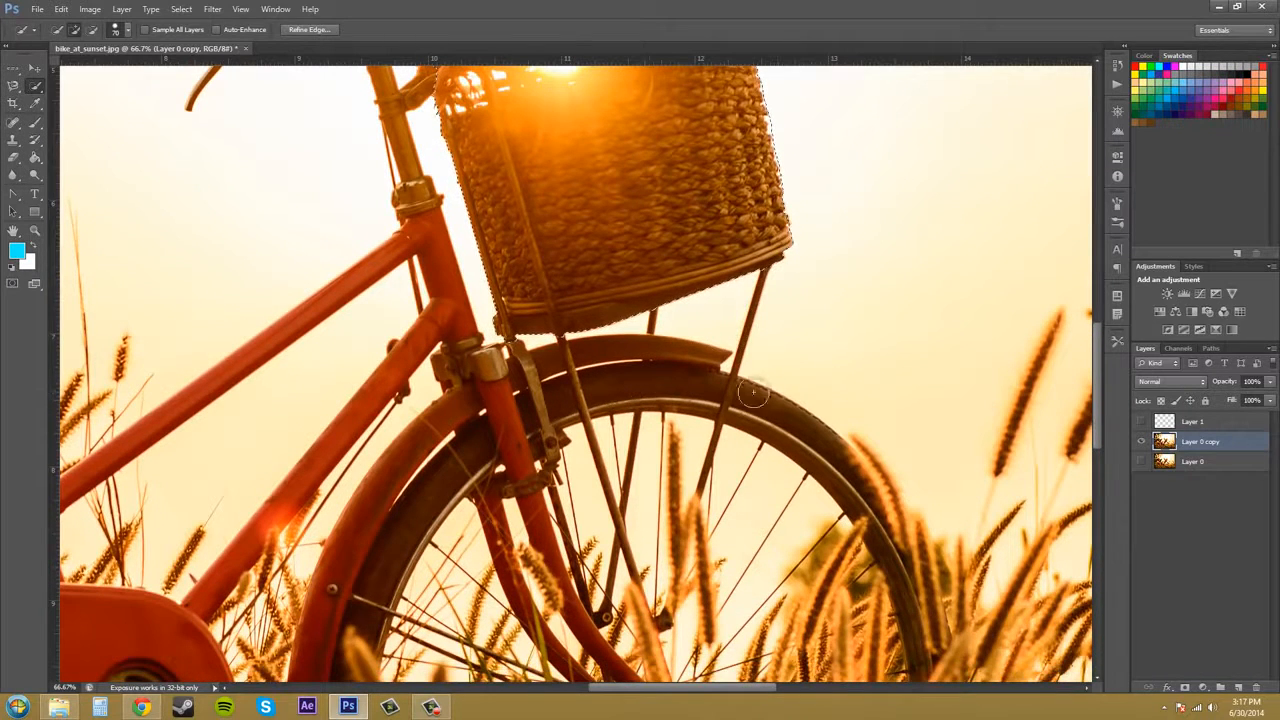
scroll(689, 375, down, 1)
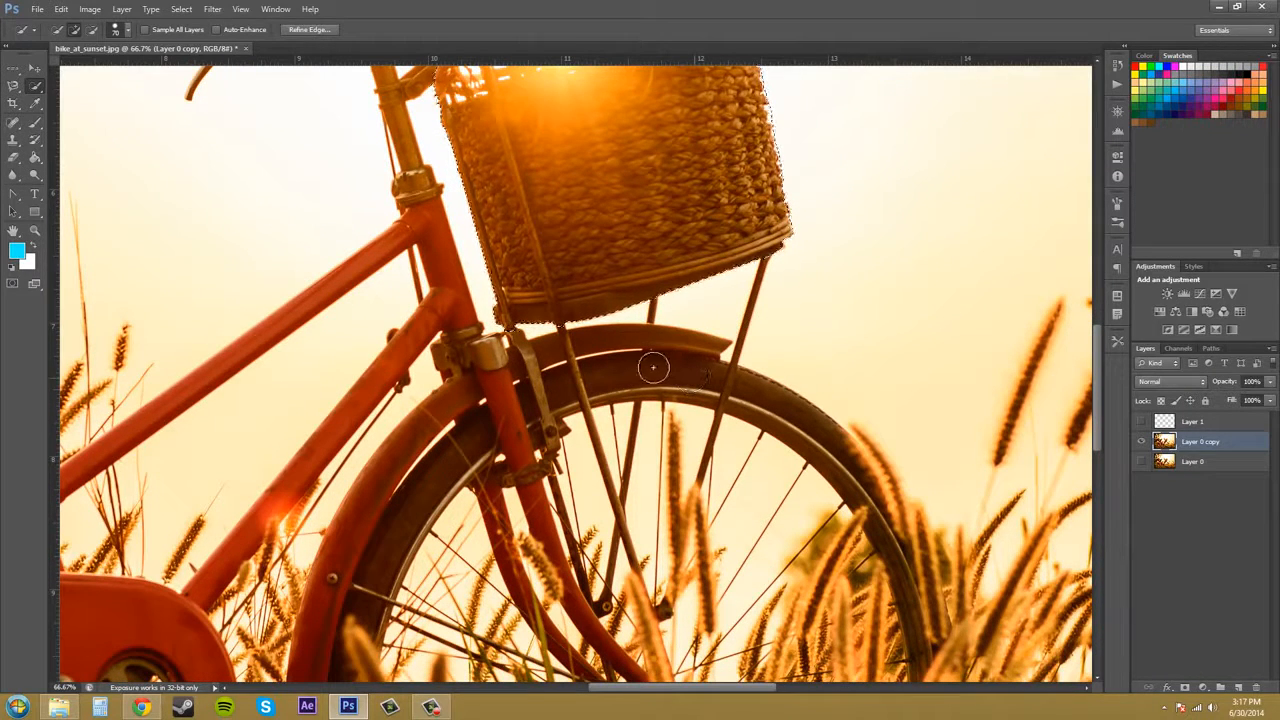
drag(654, 368, 737, 383)
Try to extend the selection along the front wheel rim, then undo it.
scroll(737, 383, down, 5)
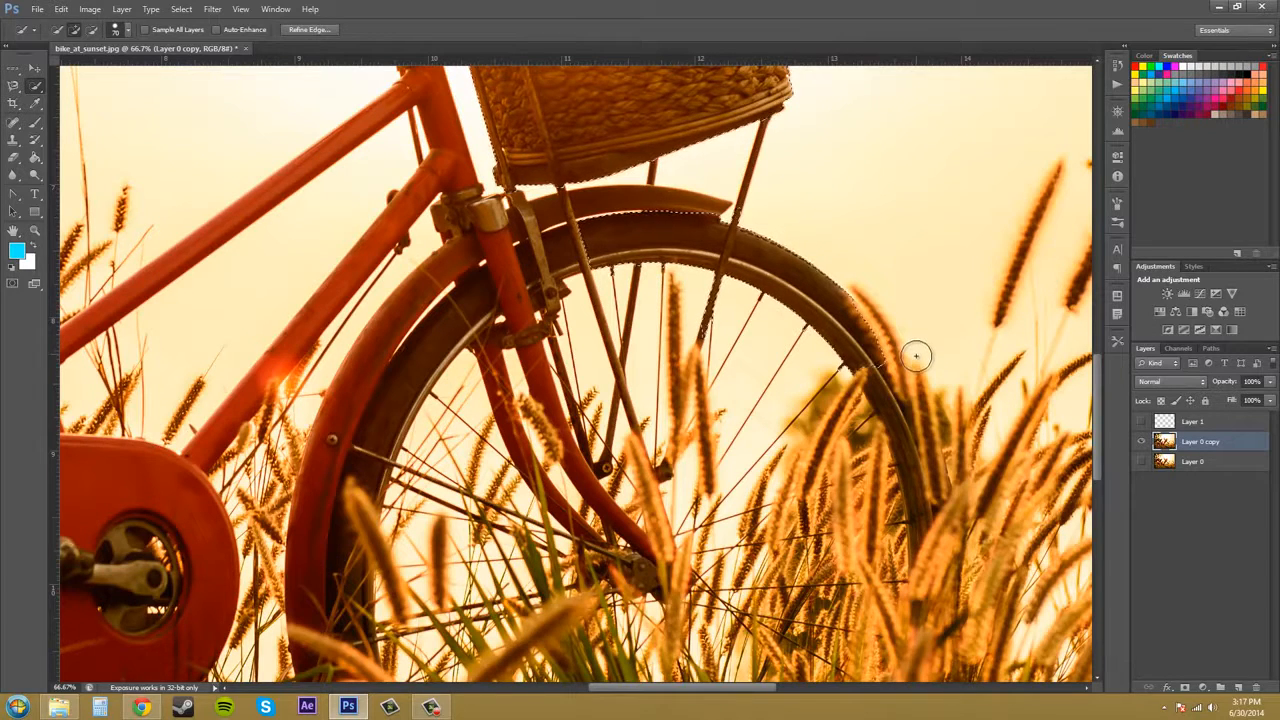
scroll(918, 352, down, 1)
scroll(948, 430, down, 3)
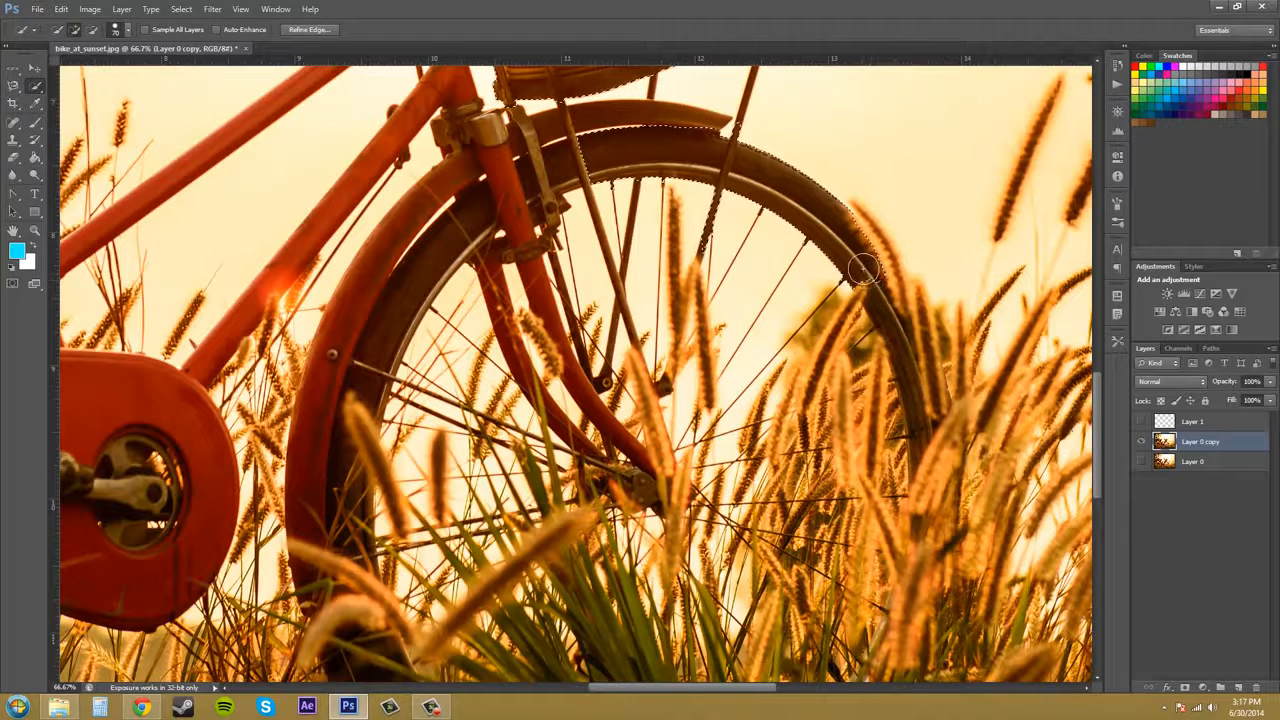
drag(883, 297, 935, 440)
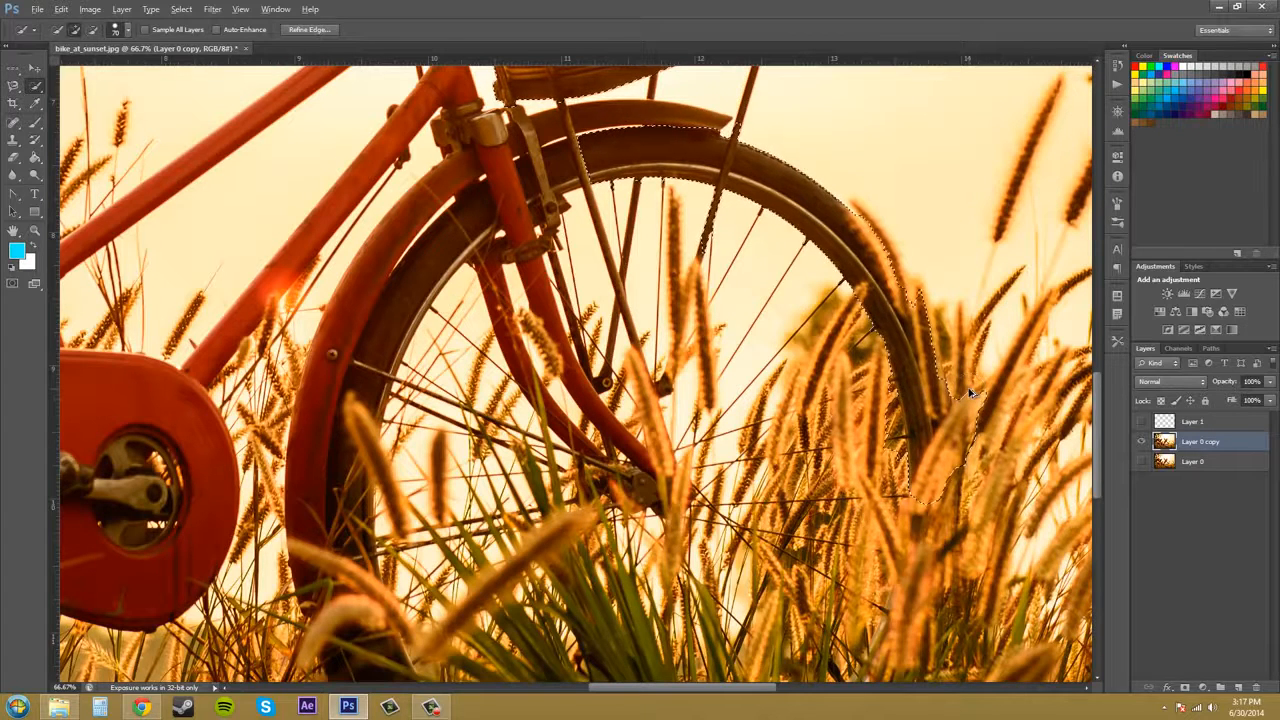
key(ctrl+z)
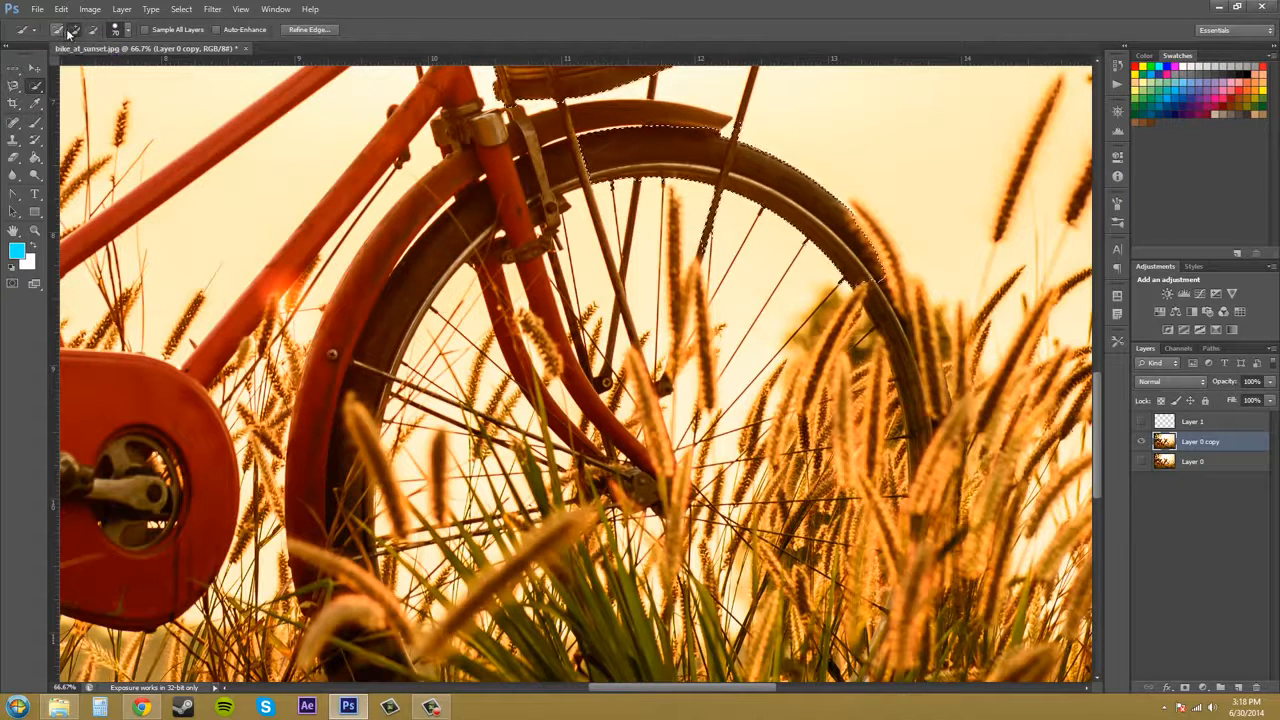
Switch to add-to-selection mode, adjust the brush spacing, and add the inner wheel rim to the selection.
click(77, 31)
key(alt)
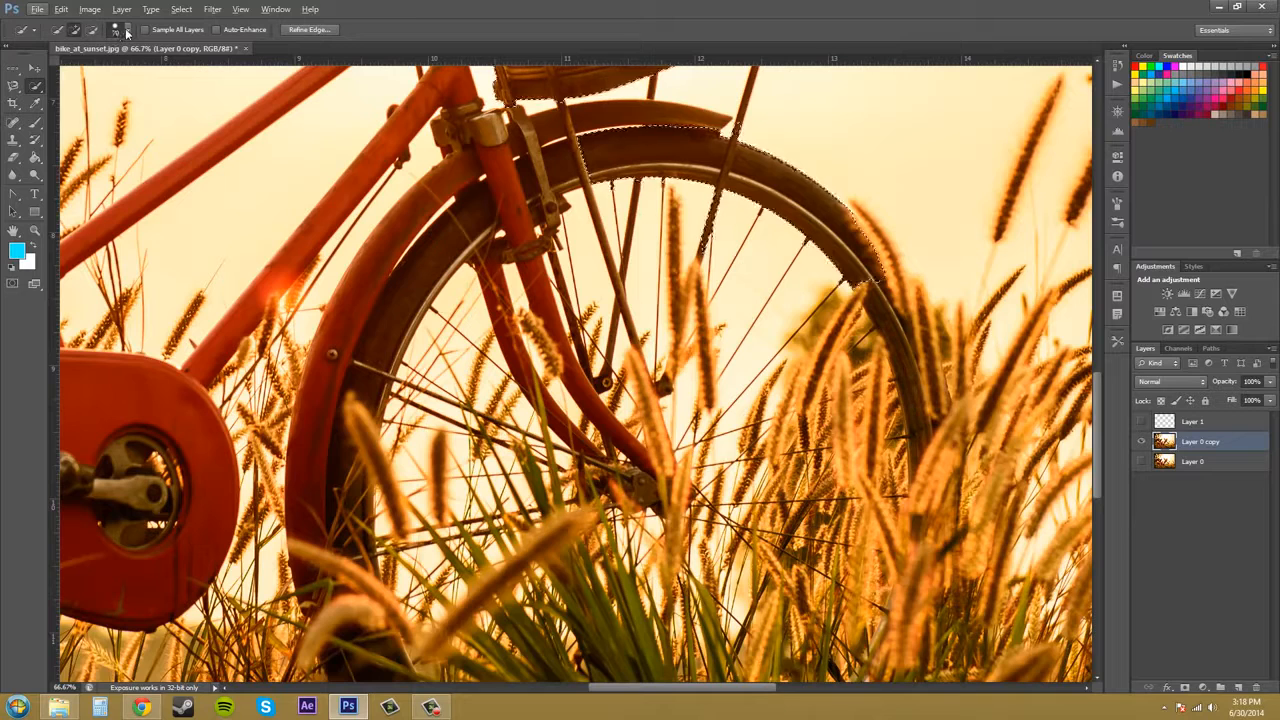
click(127, 31)
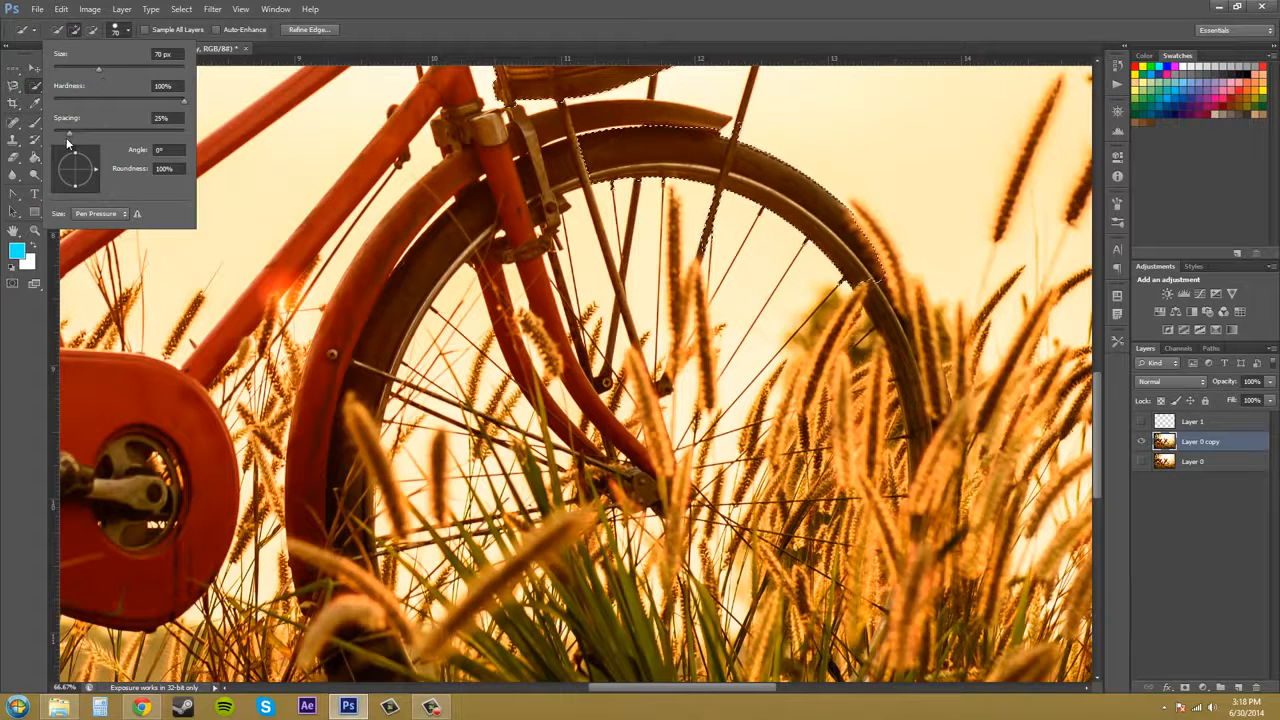
mouse_move(68, 133)
mouse_down()
mouse_move(111, 138)
mouse_move(77, 136)
mouse_up()
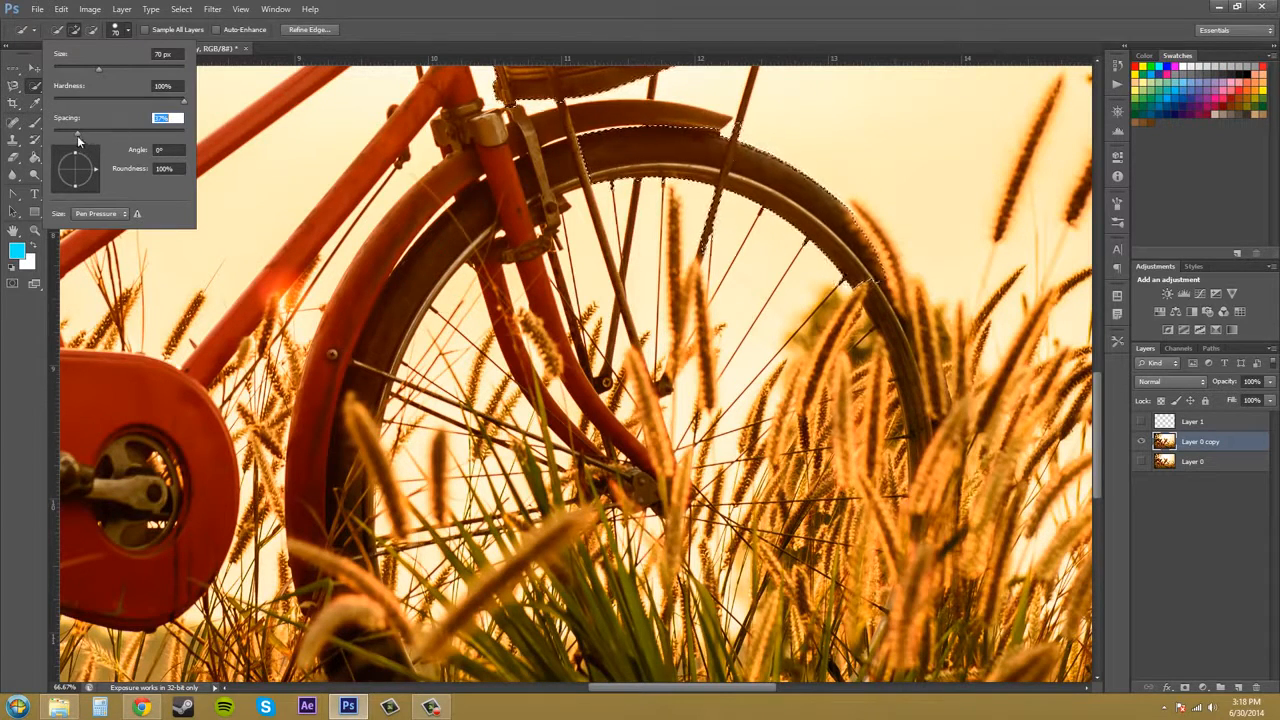
mouse_move(366, 309)
mouse_down()
mouse_move(366, 329)
mouse_move(474, 220)
mouse_up()
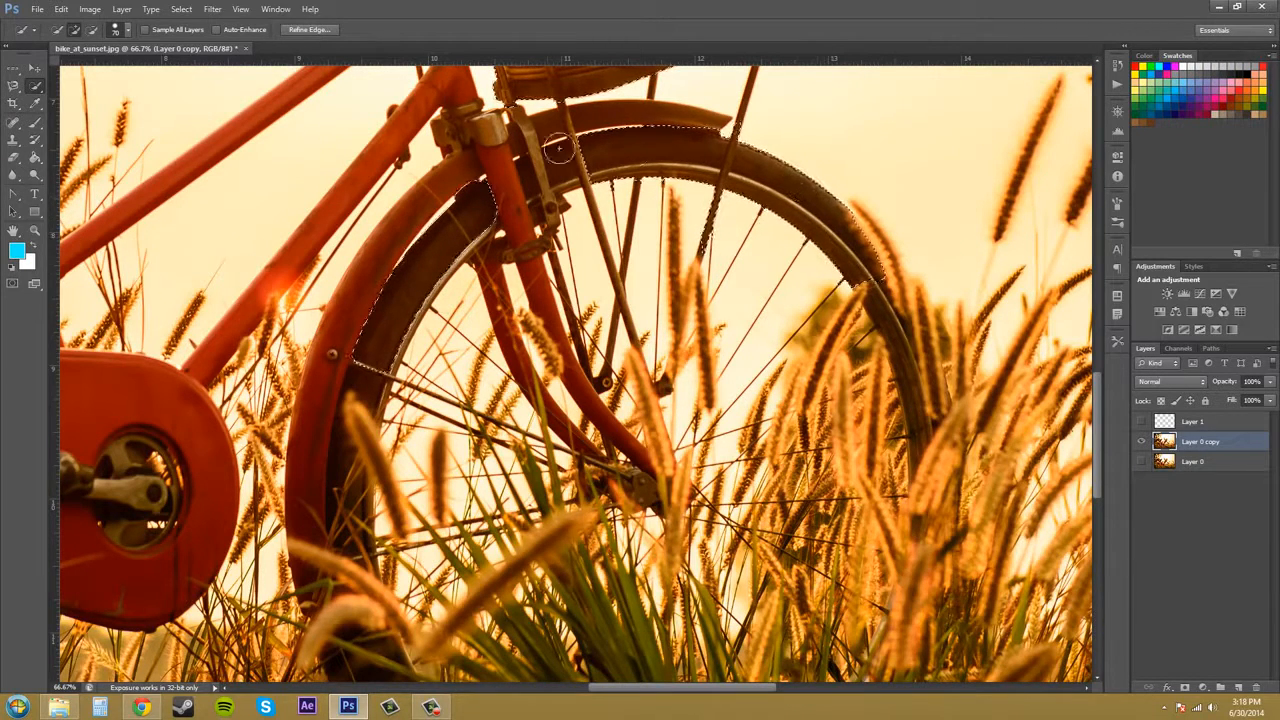
Set the brush spacing to 50% and the brush angle to 50°.
click(117, 30)
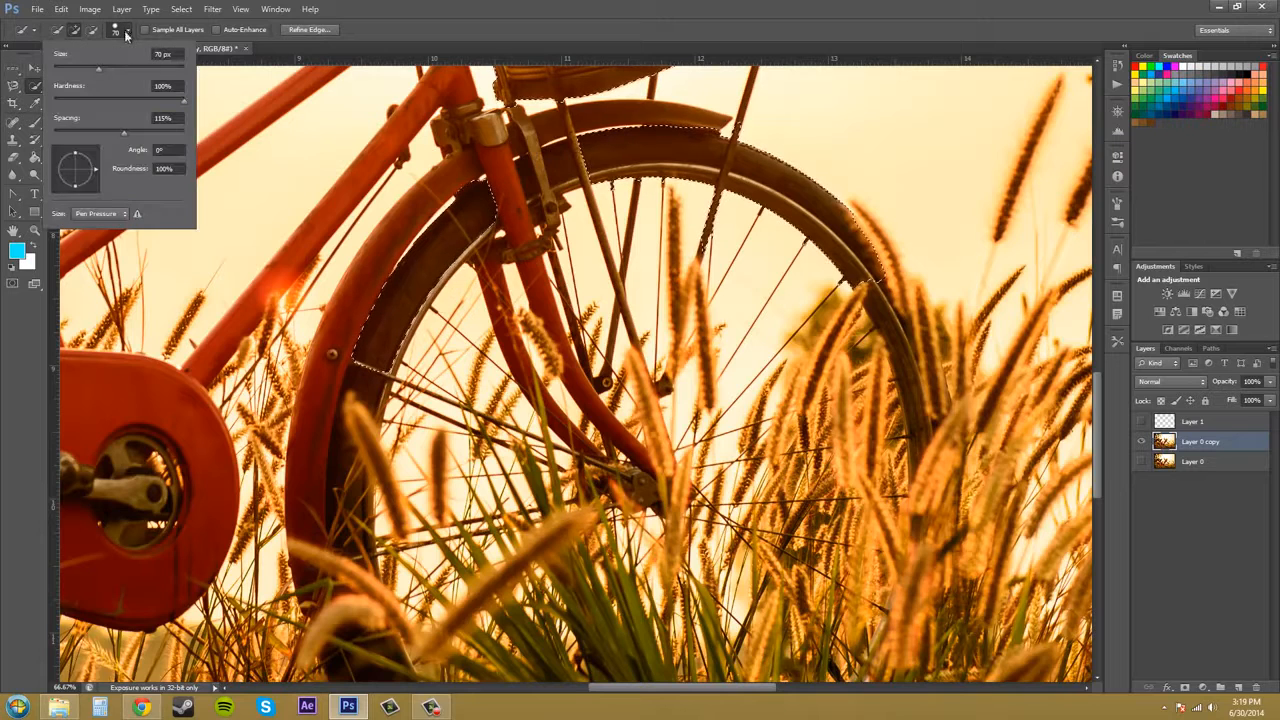
drag(121, 132, 95, 136)
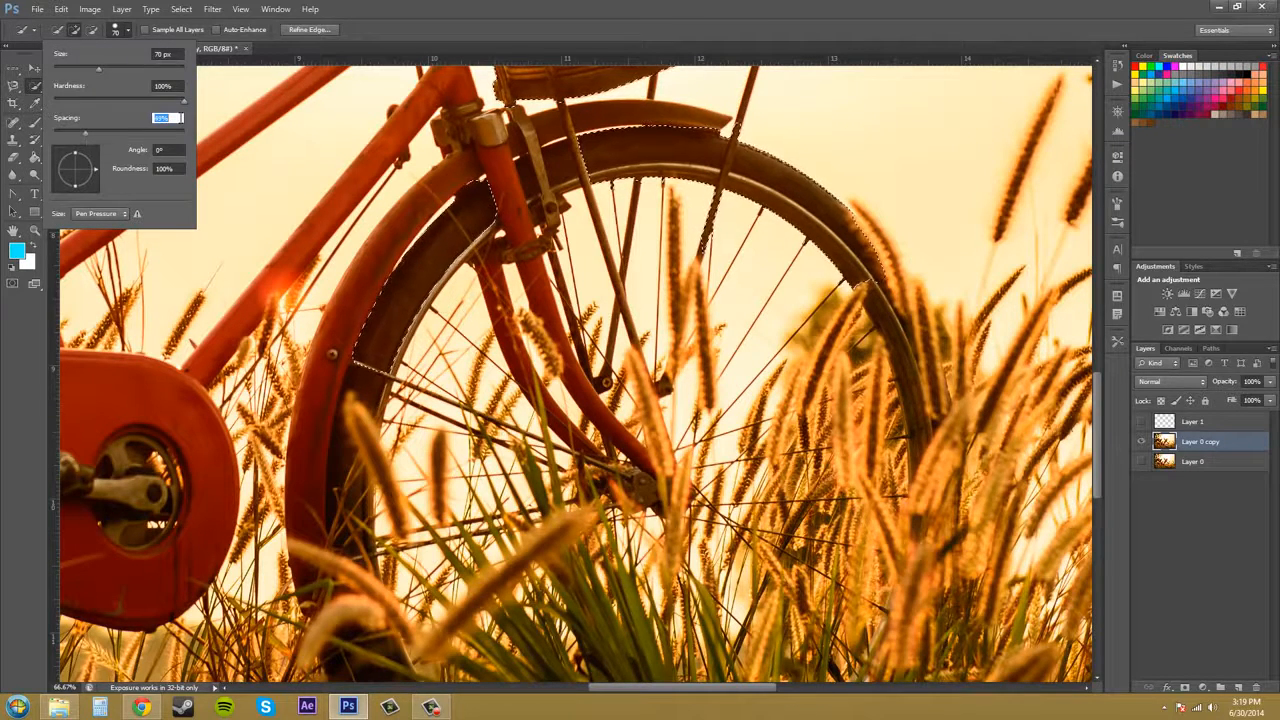
text(50)
click(119, 138)
click(132, 152)
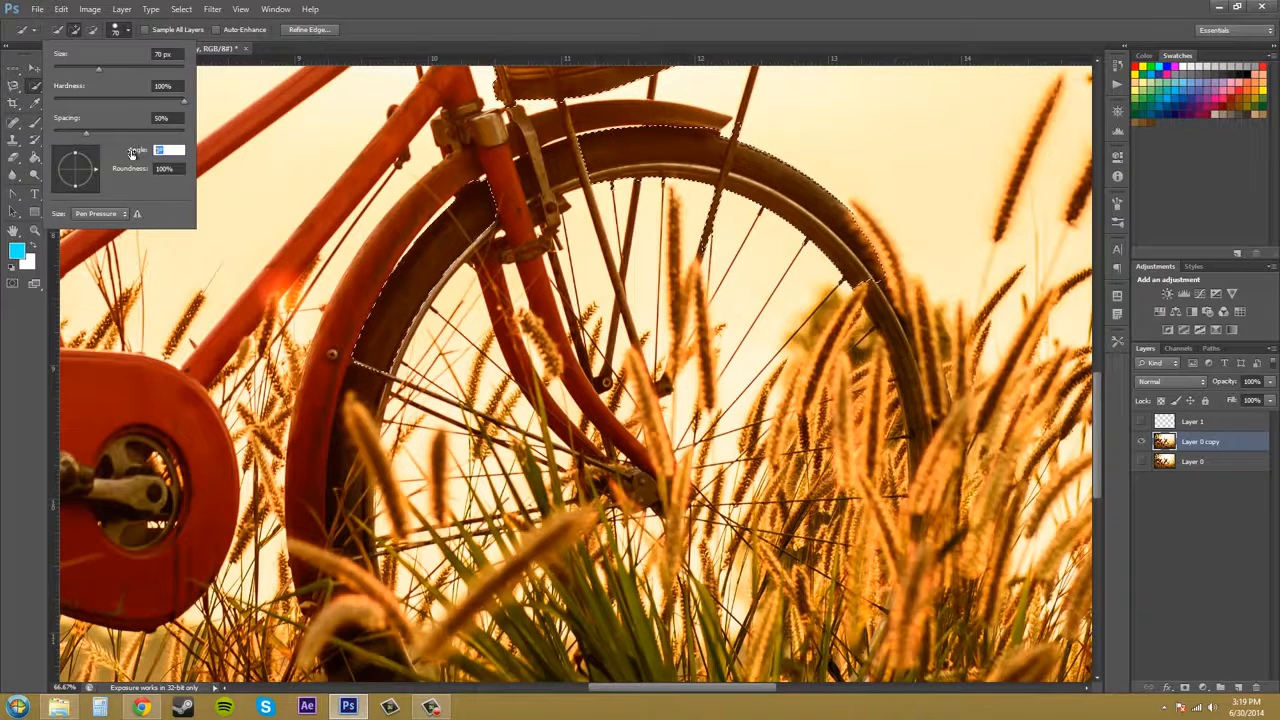
text(50)
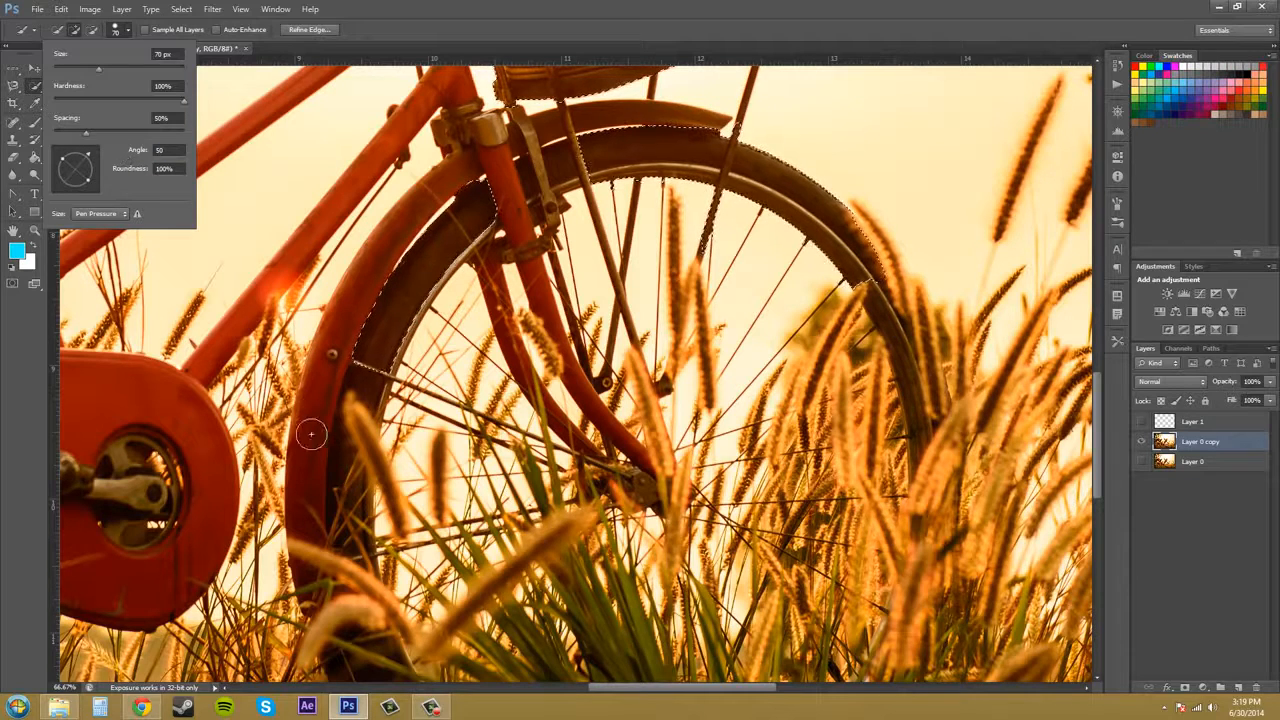
key(Return)
Try a selection stroke along the lower wheel rim and undo it.
mouse_move(343, 440)
mouse_down()
mouse_move(329, 354)
mouse_move(364, 378)
mouse_up()
key(ctrl+z)
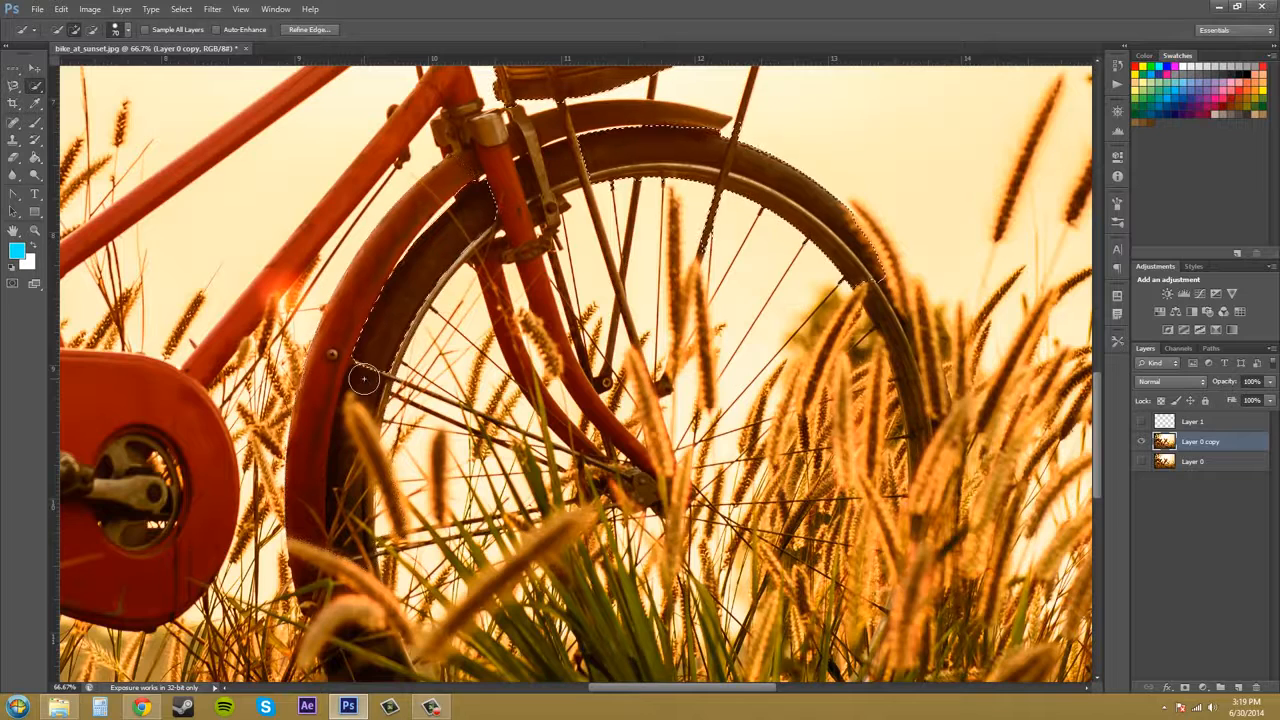
Set the brush roundness to 0% and add the bike's down tube to the selection.
click(128, 30)
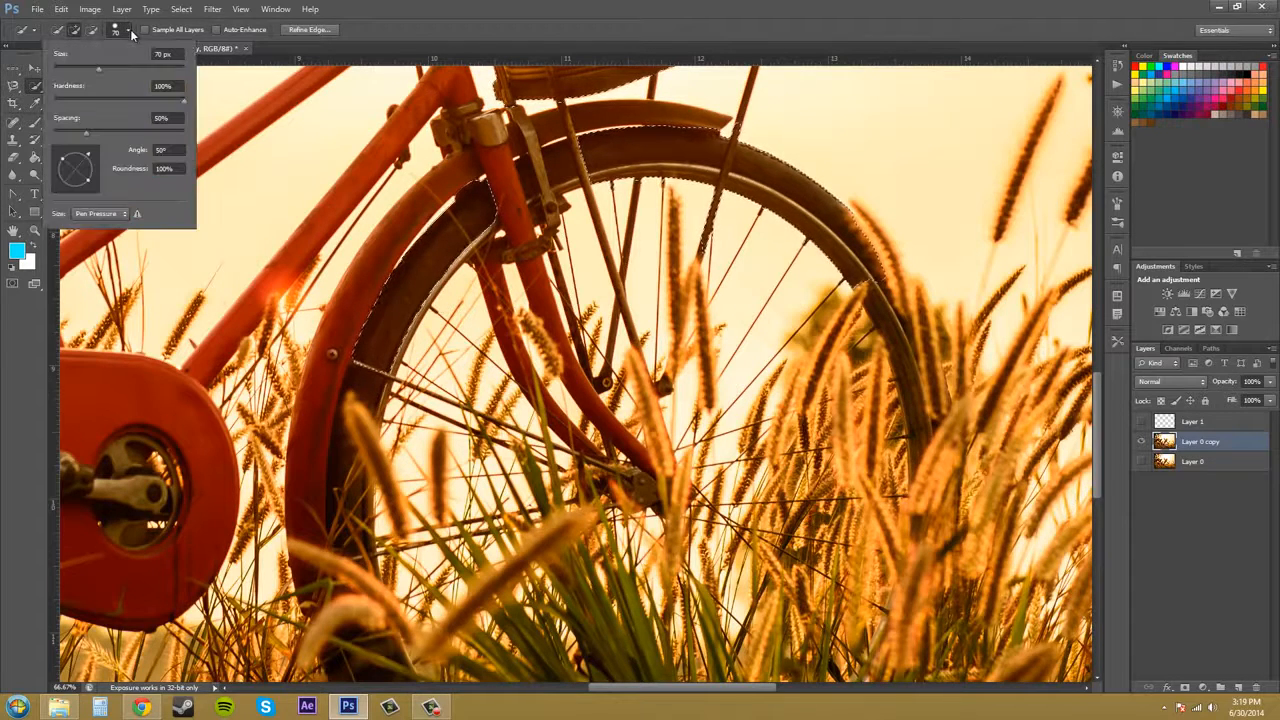
click(181, 169)
text(0)
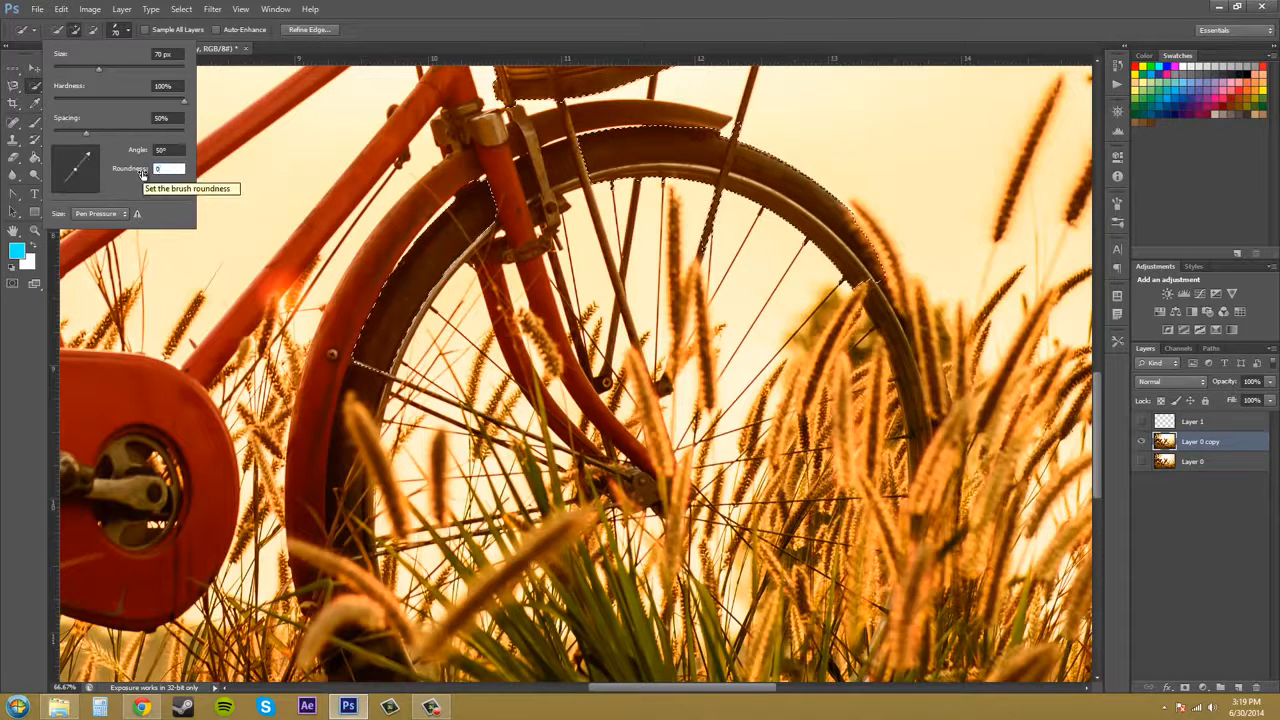
click(200, 212)
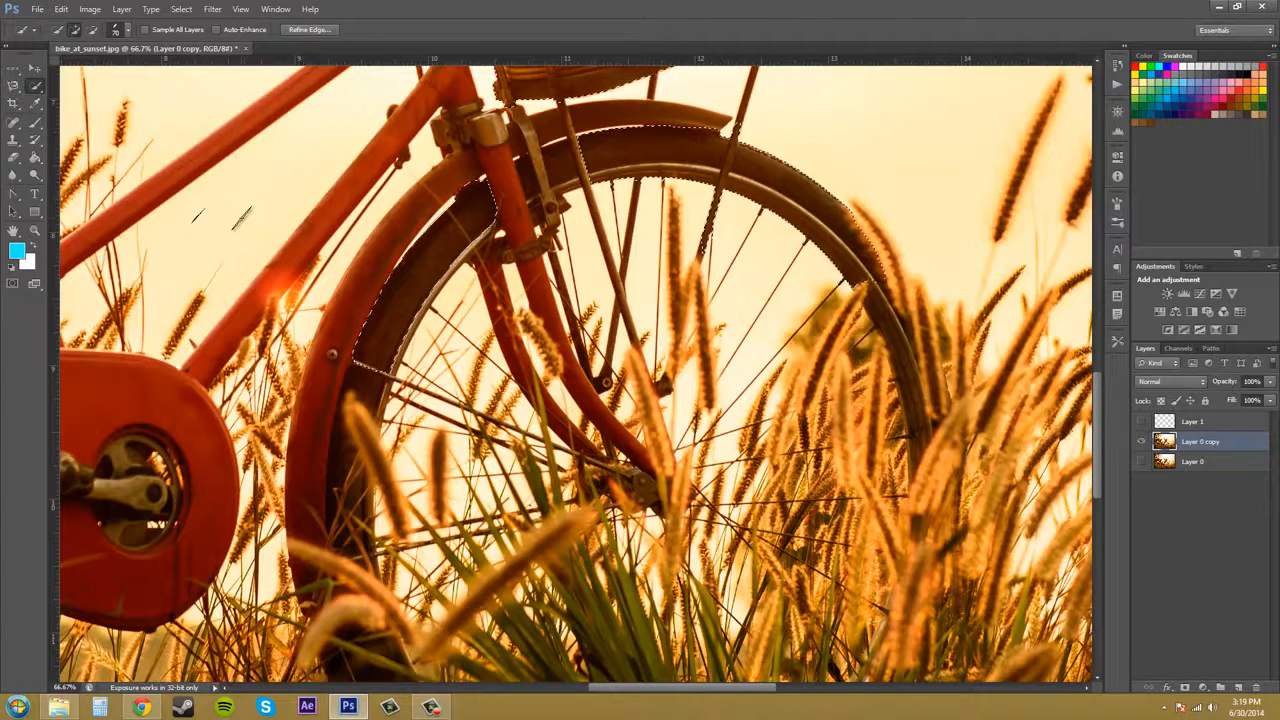
drag(312, 211, 284, 244)
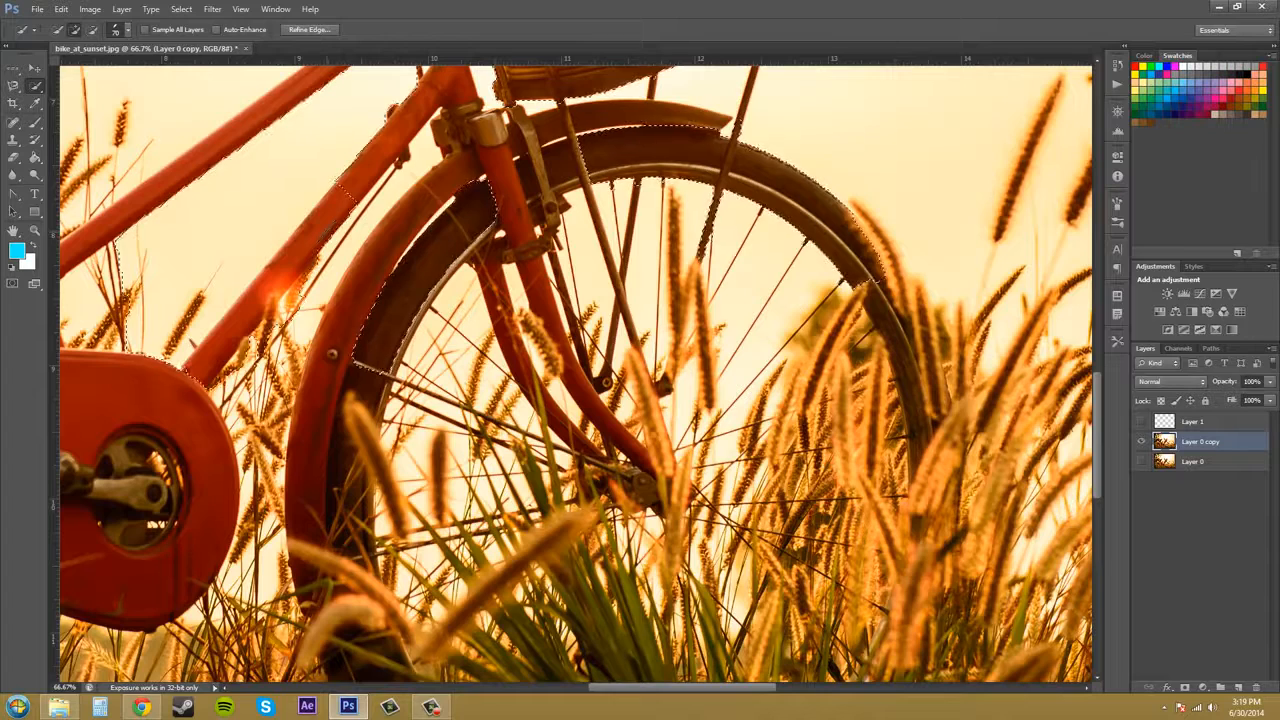
click(343, 206)
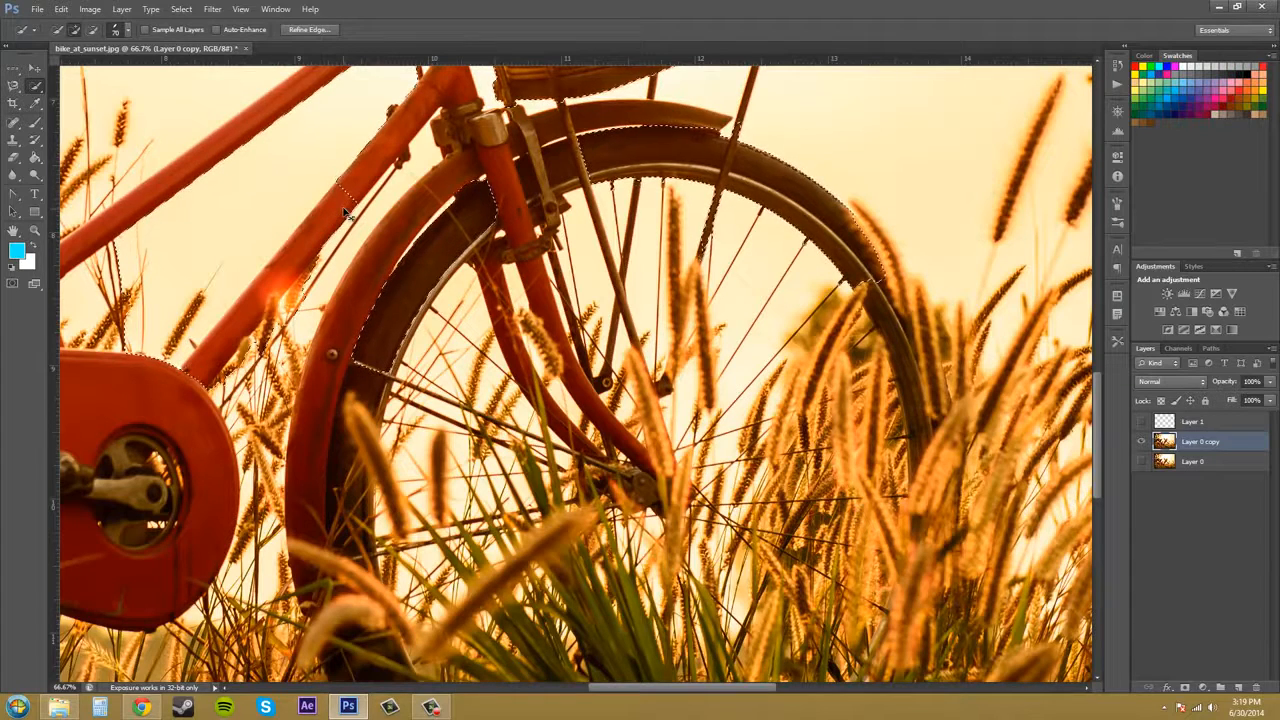
Set the brush roundness to 100% and the size control to Stylus Wheel.
click(127, 30)
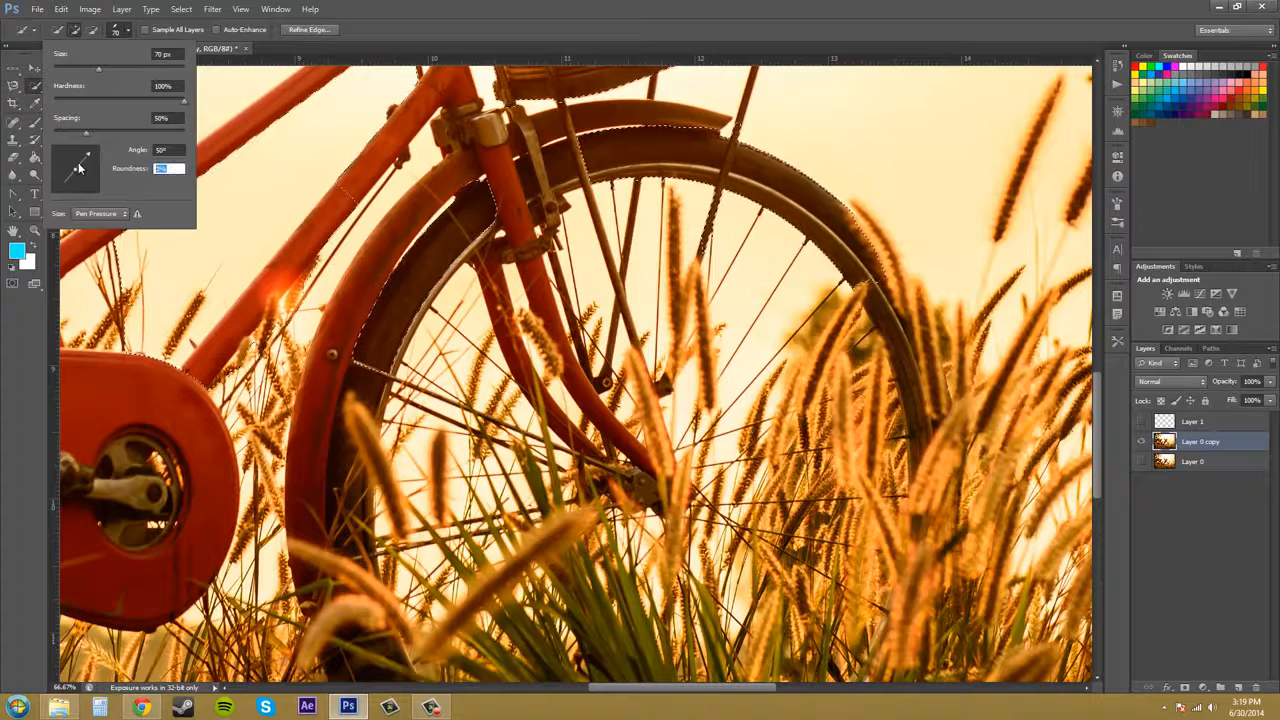
text(100)
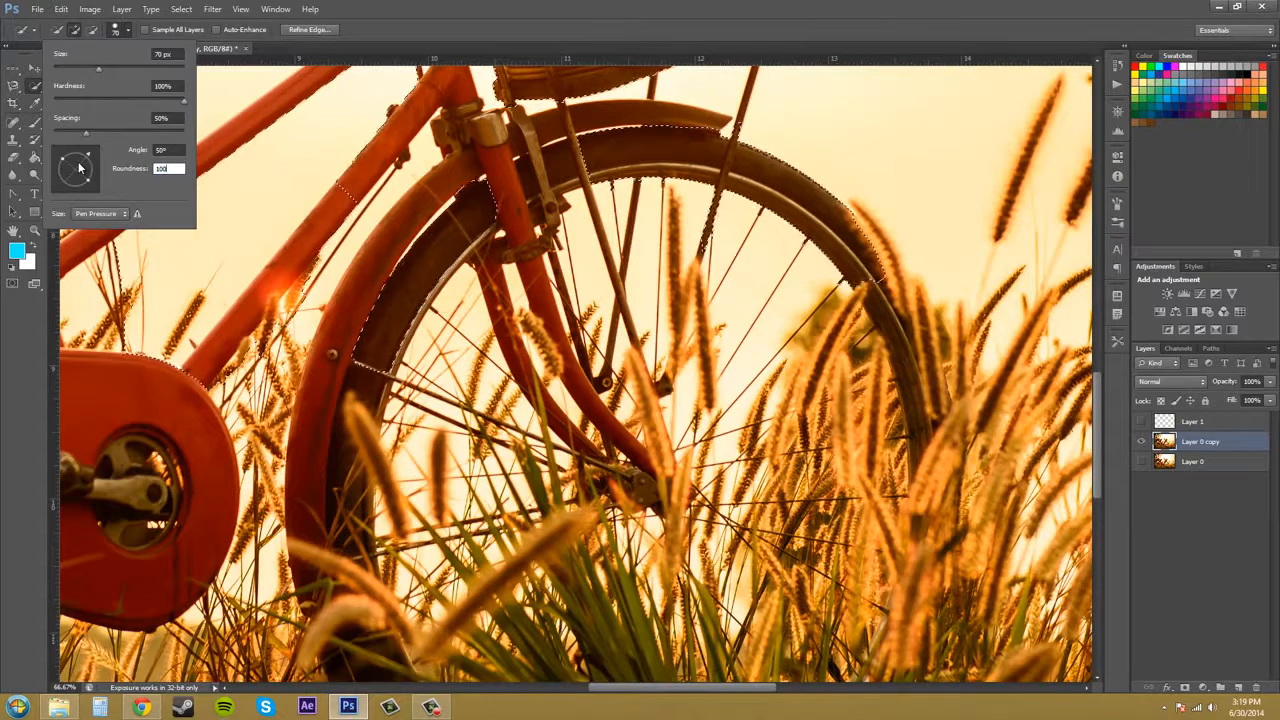
click(124, 214)
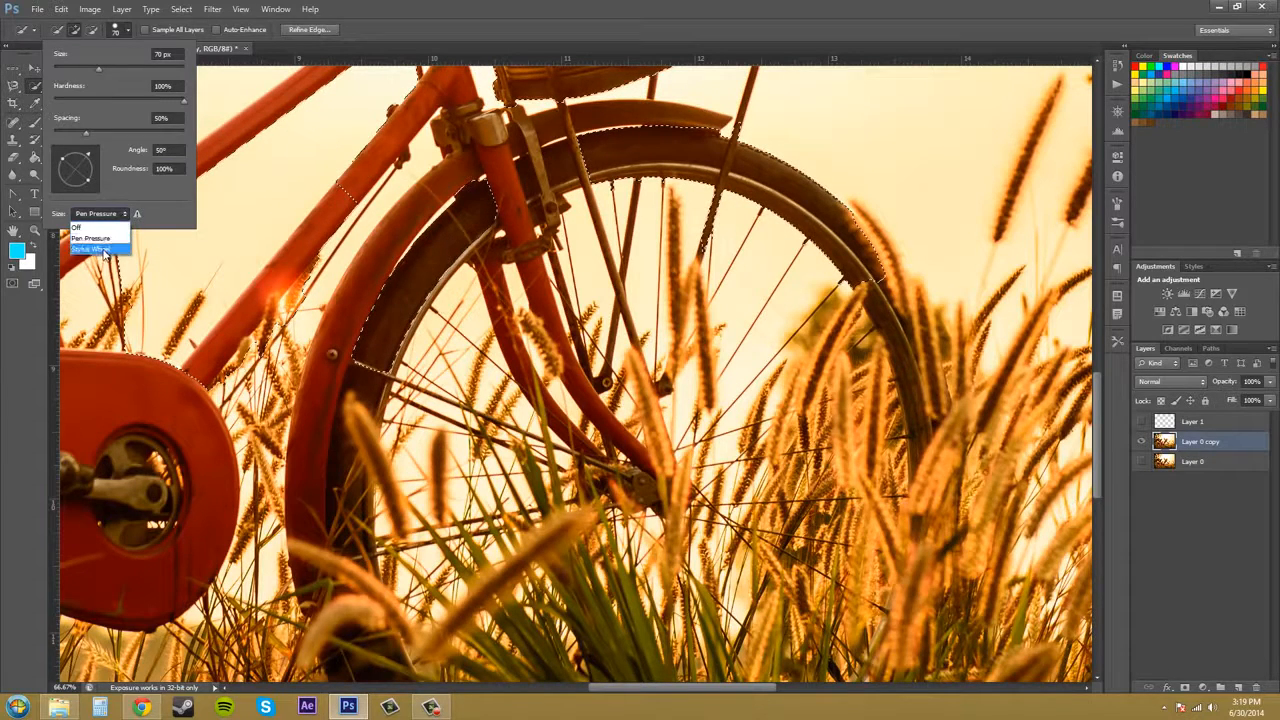
click(100, 249)
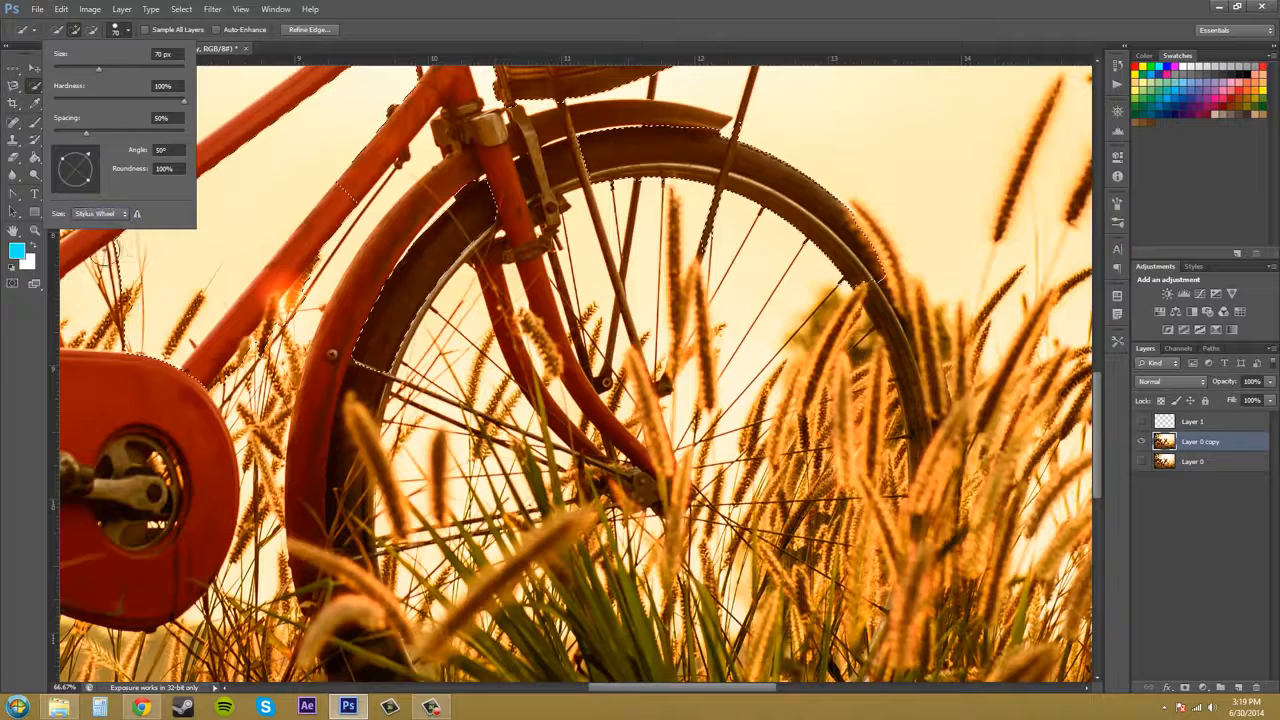
Set the brush's size control to Off and close the brush options.
scroll(408, 312, up, 2)
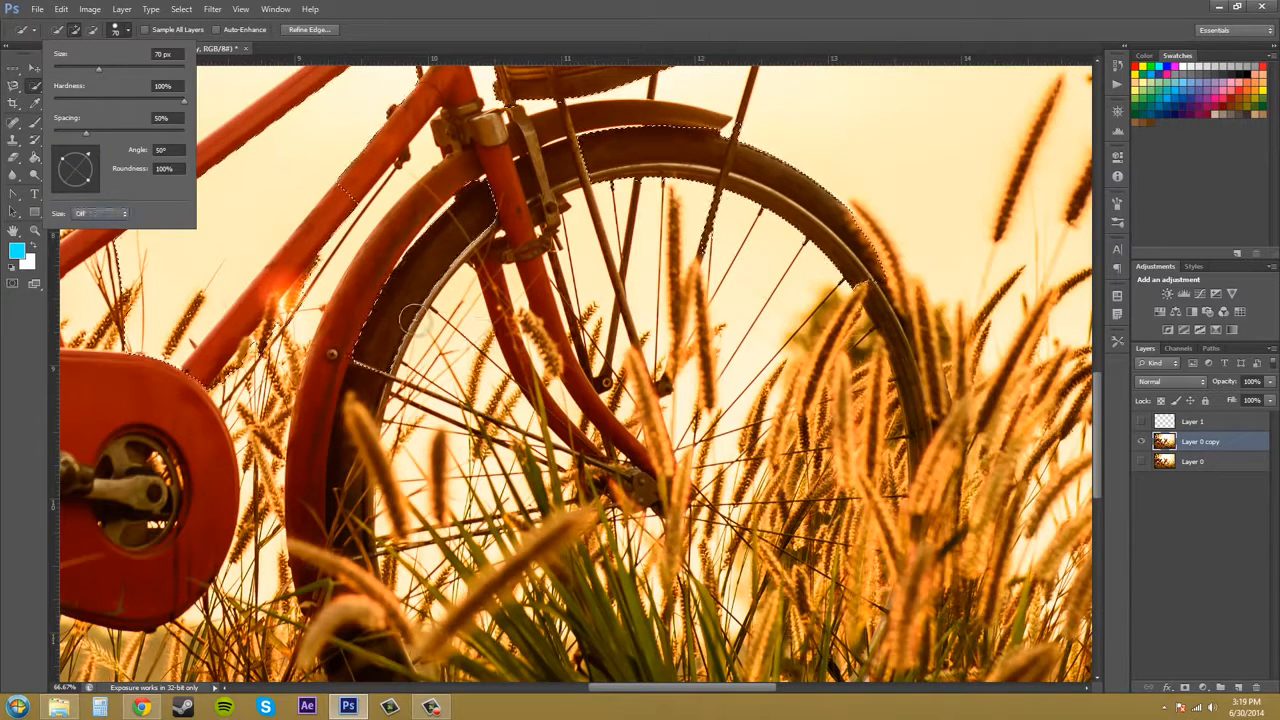
scroll(409, 310, down, 1)
click(590, 328)
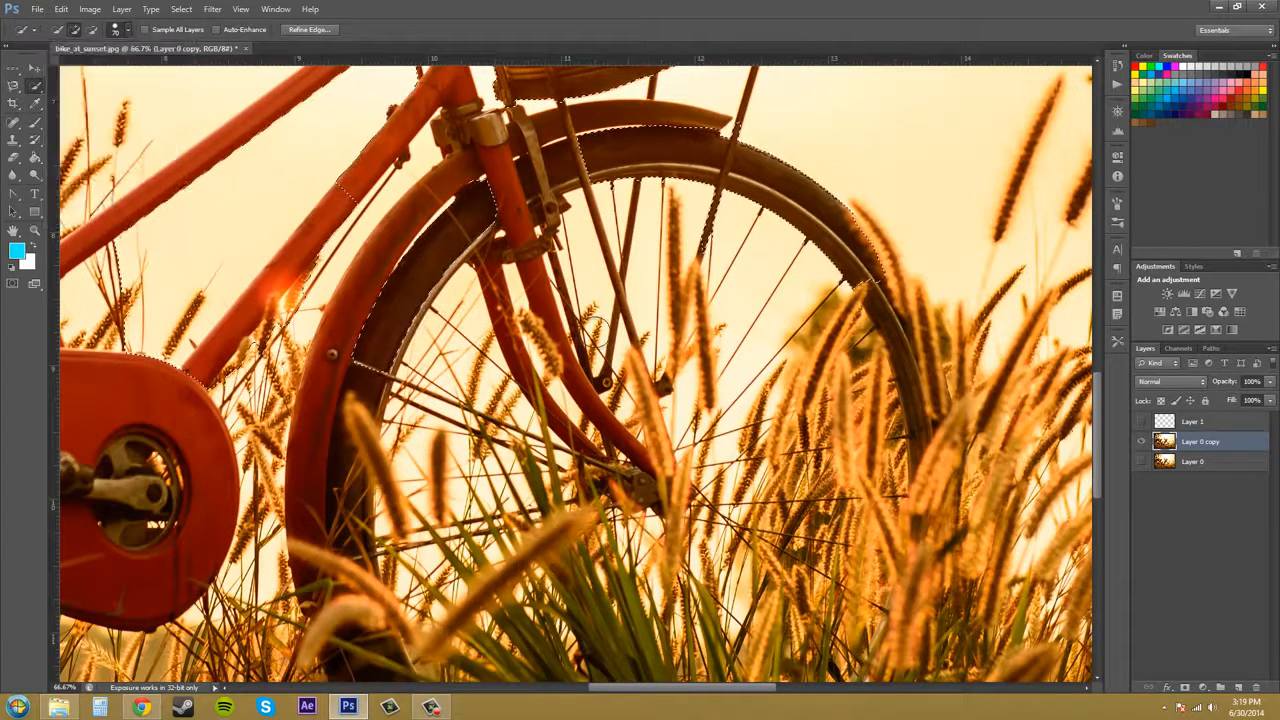
Try a Quick Selection stroke across the wheel spokes and step backward three times.
scroll(598, 313, up, 1)
scroll(598, 313, down, 2)
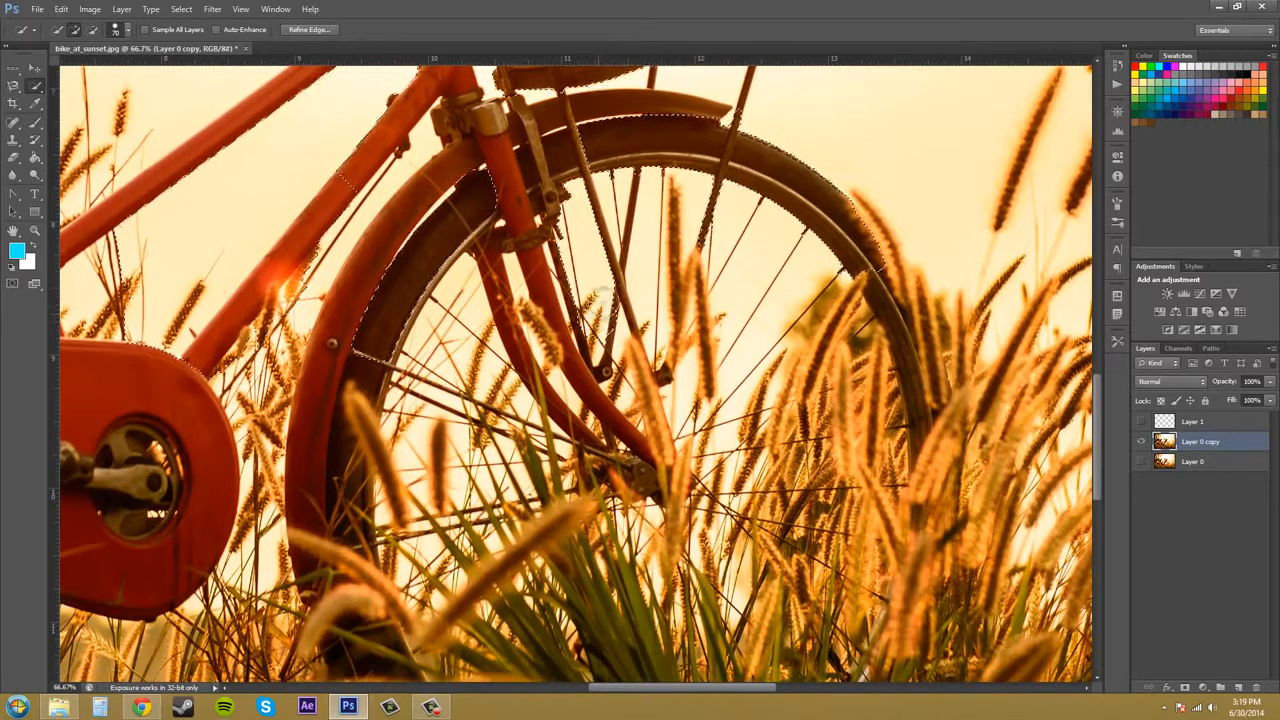
mouse_move(674, 290)
mouse_down()
mouse_move(708, 268)
mouse_move(700, 258)
mouse_move(492, 237)
mouse_move(577, 254)
mouse_move(504, 268)
mouse_move(502, 246)
mouse_move(558, 267)
mouse_up()
key(ctrl+alt+z)
key(ctrl+alt+z)
key(ctrl+alt+z)
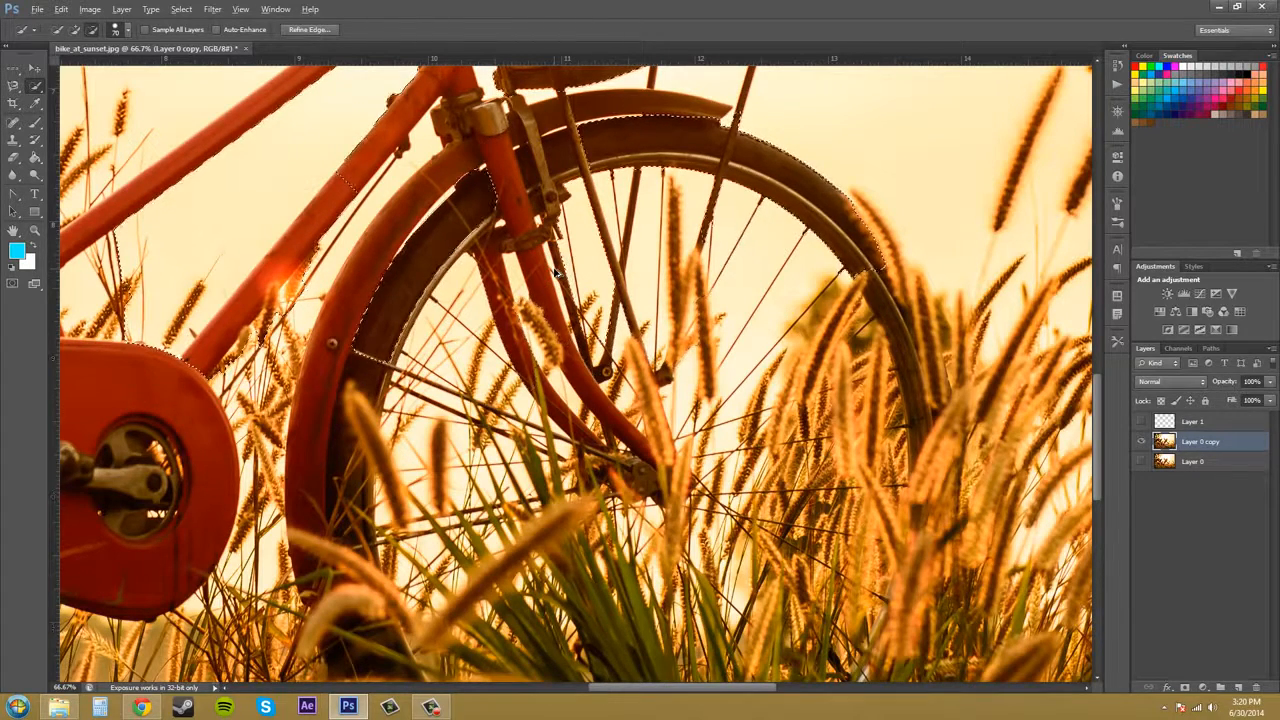
Open the Edit menu and deselect the current selection.
click(90, 9)
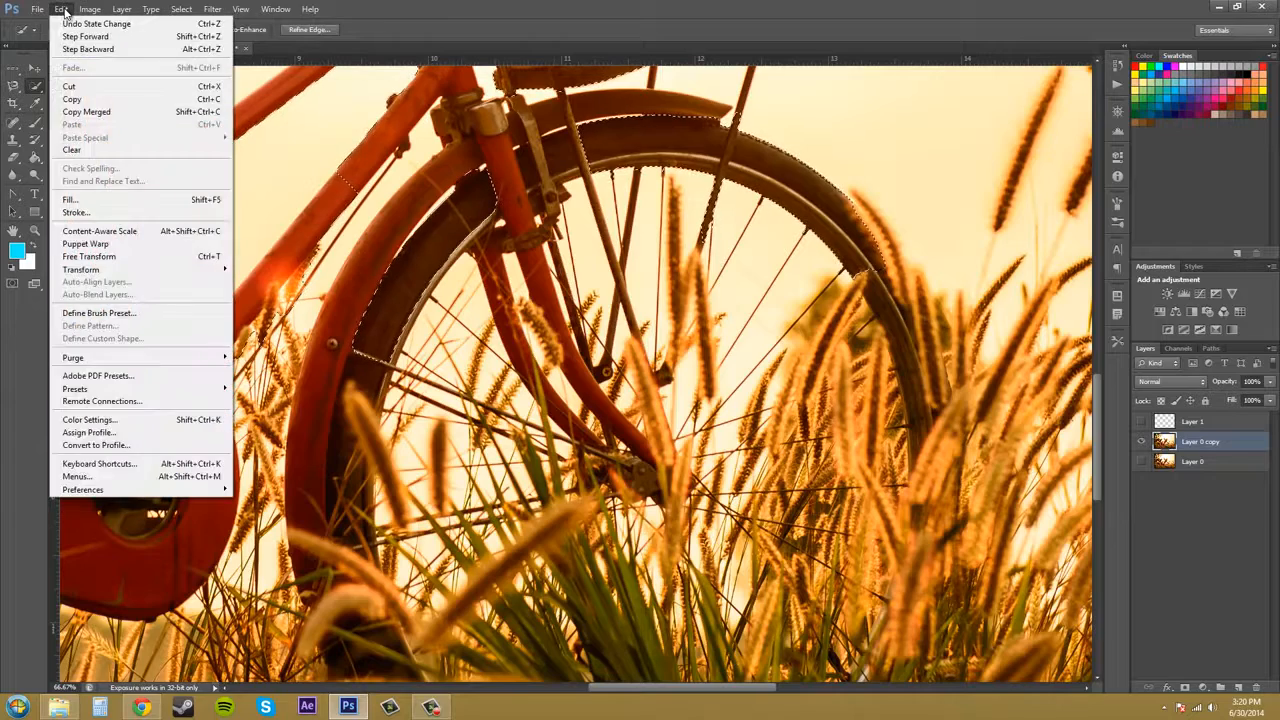
click(416, 21)
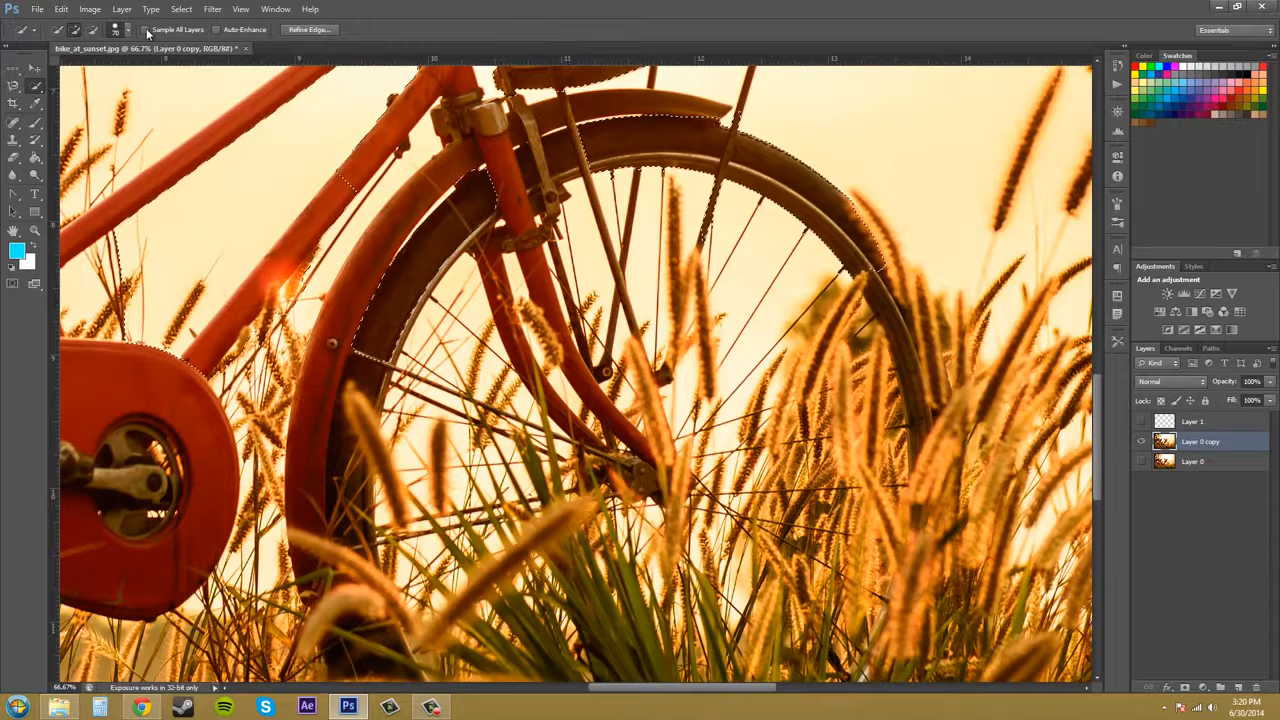
key(ctrl+d)
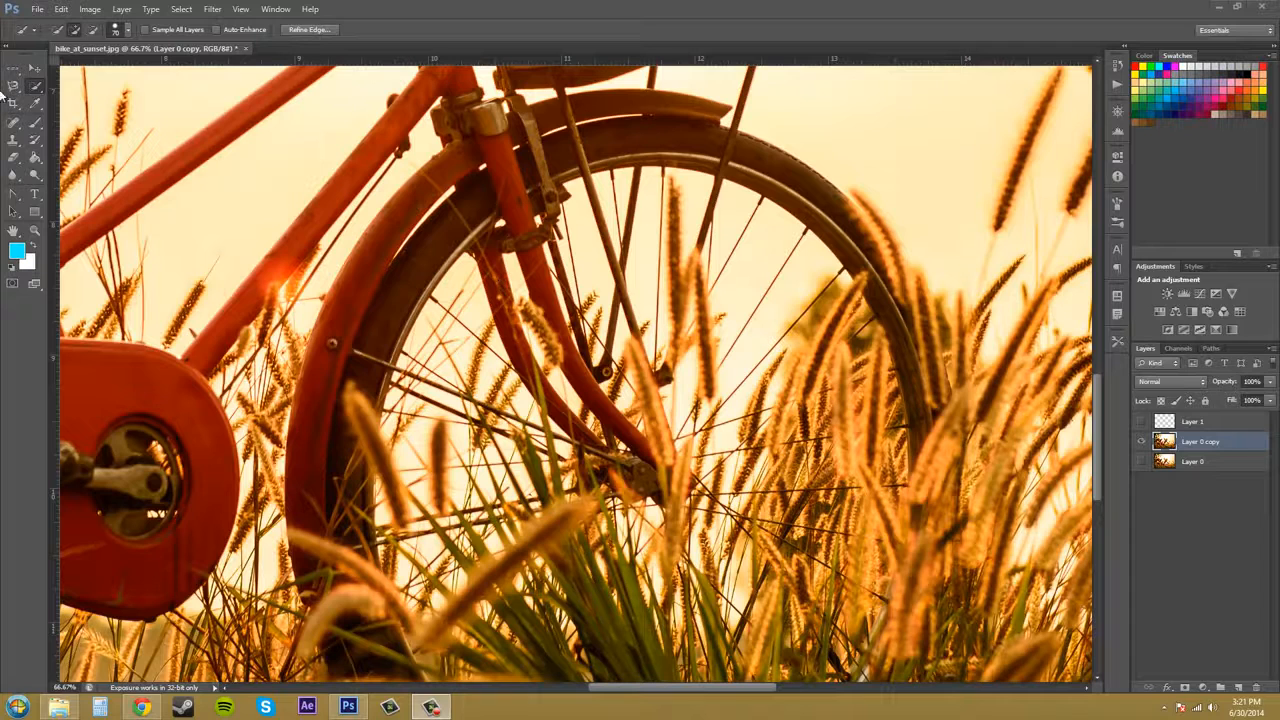
Switch from the Quick Selection tool to the Magic Wand tool.
click(32, 90)
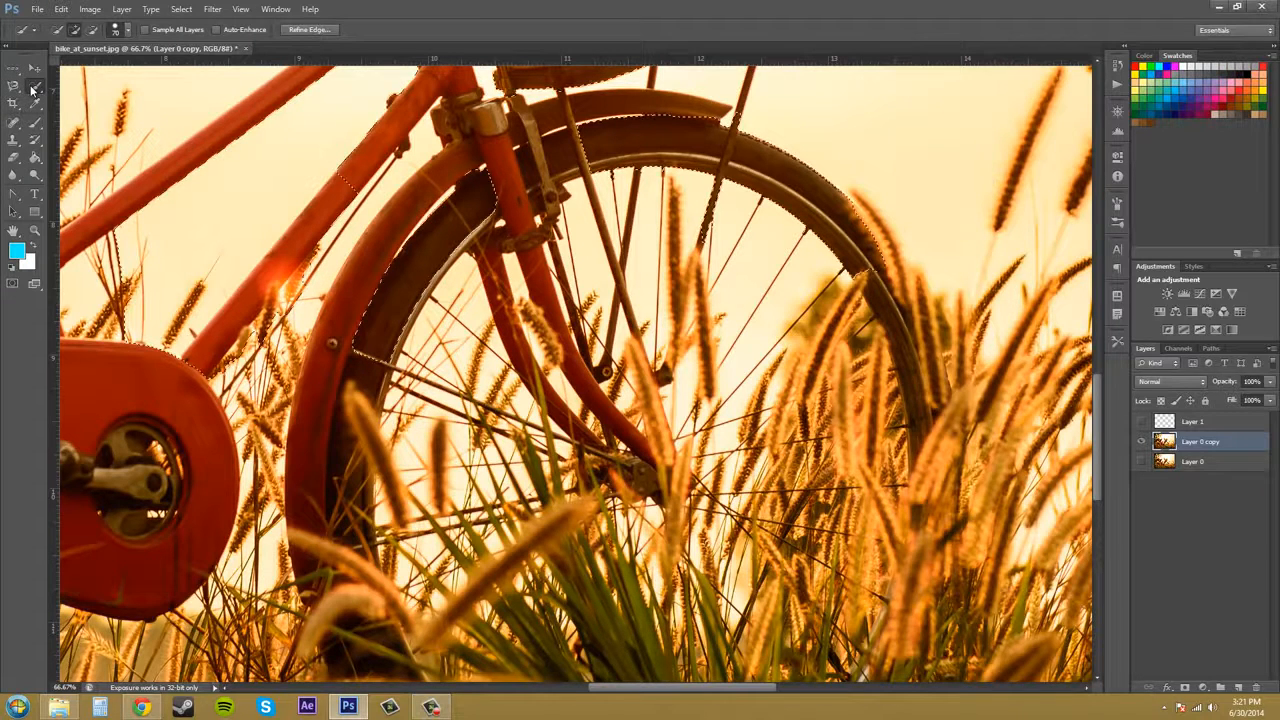
drag(40, 90, 100, 104)
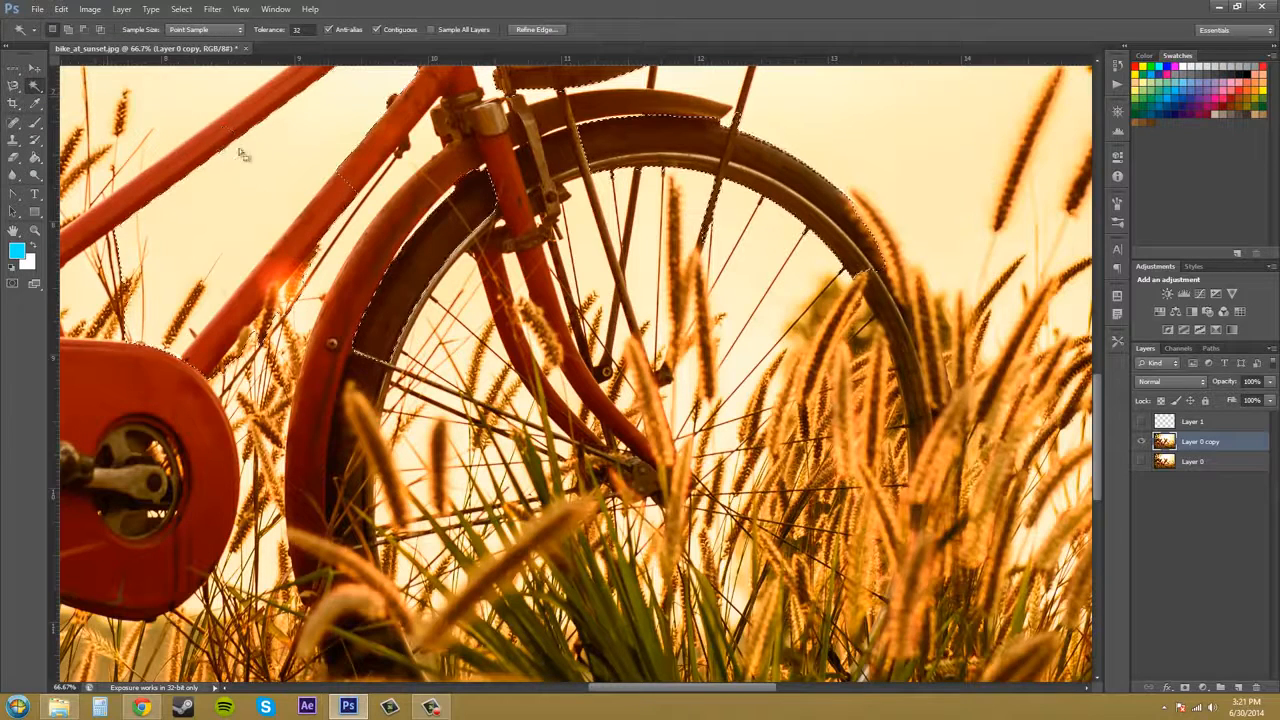